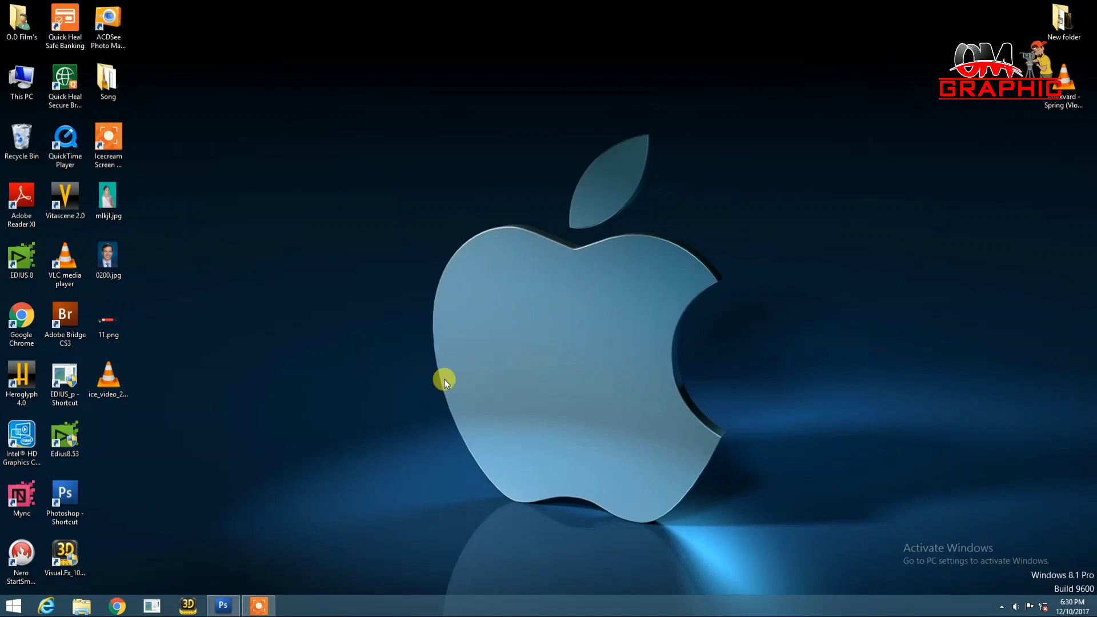
- Bring Photoshop to the front and open the photo DSC_0030.JPG
left_click(225, 605)
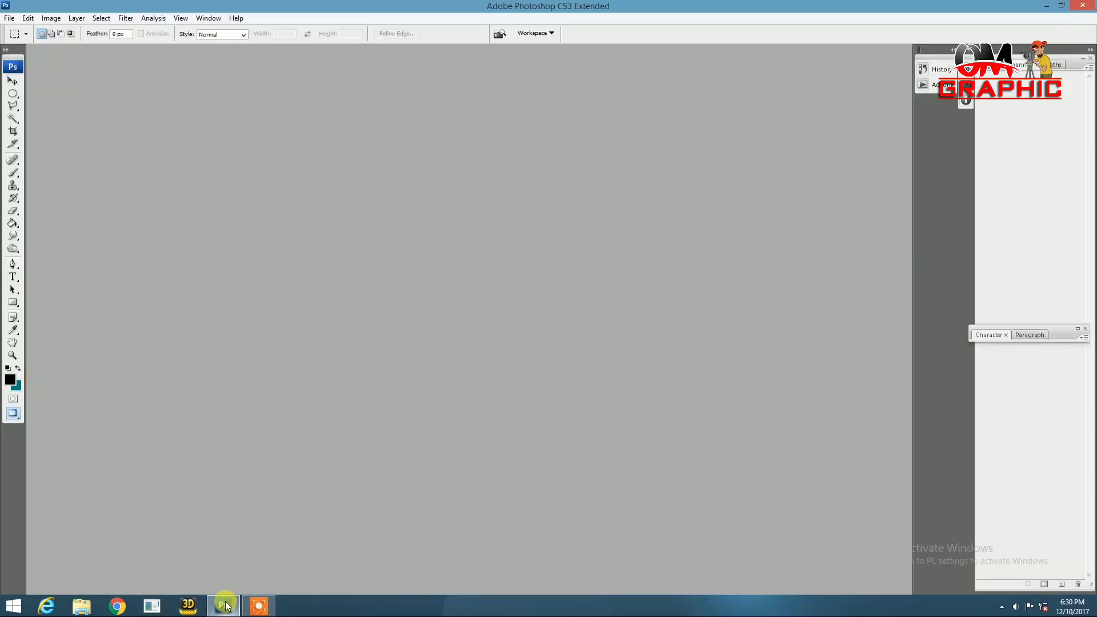
left_click(226, 605)
double_click(440, 307)
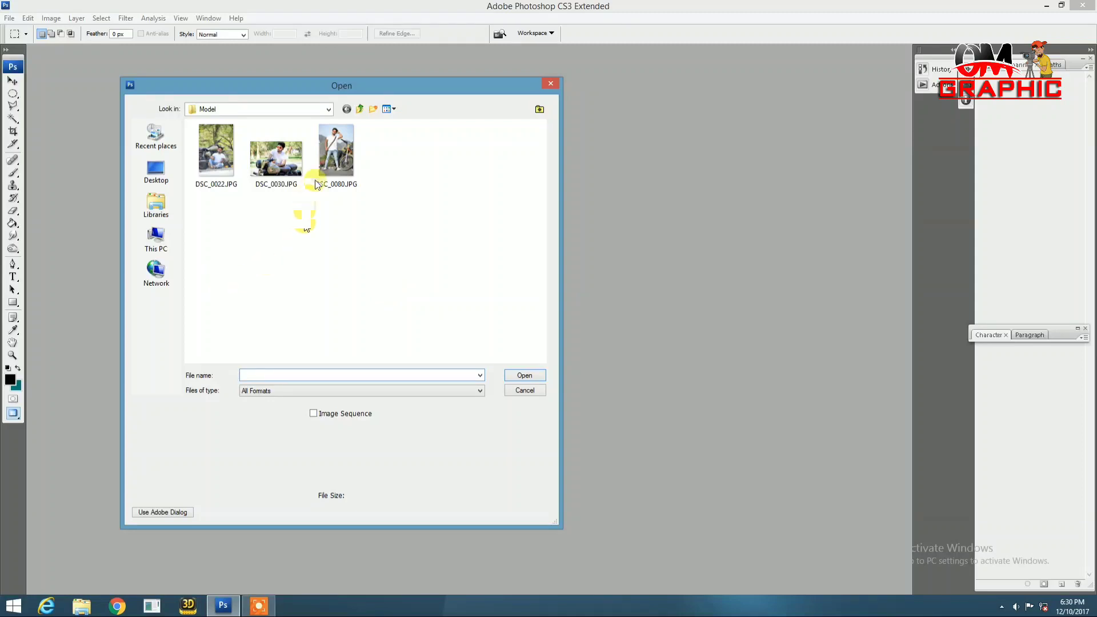
left_click(279, 166)
double_click(279, 165)
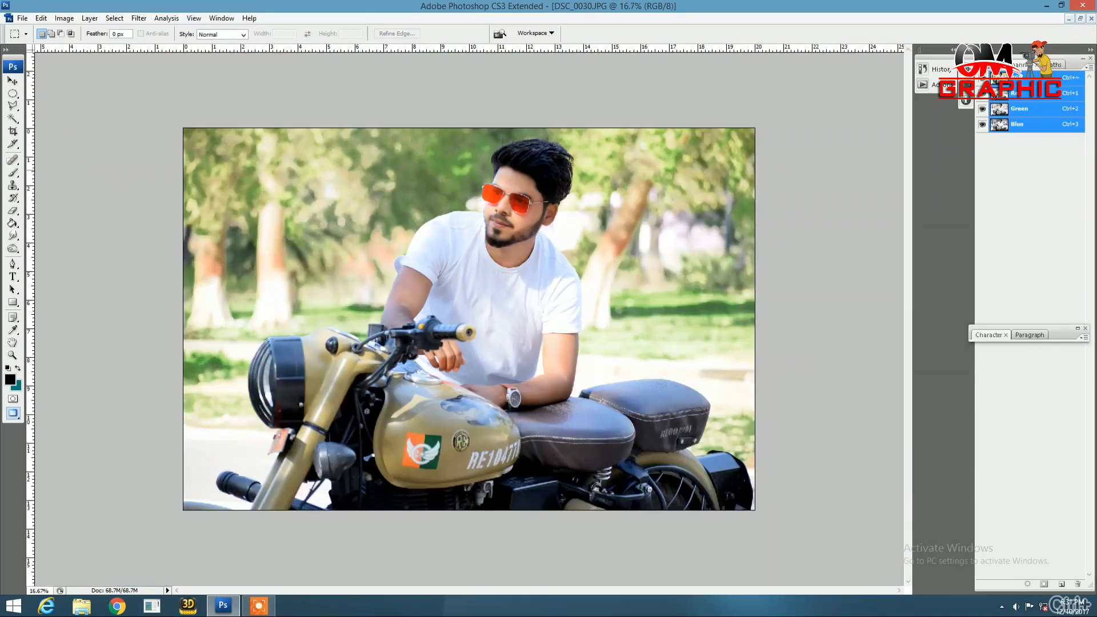
- Fit the photo in view and show its Red, Green and Blue channels in the Channels panel
left_click(13, 80)
key("ctrl+plus")
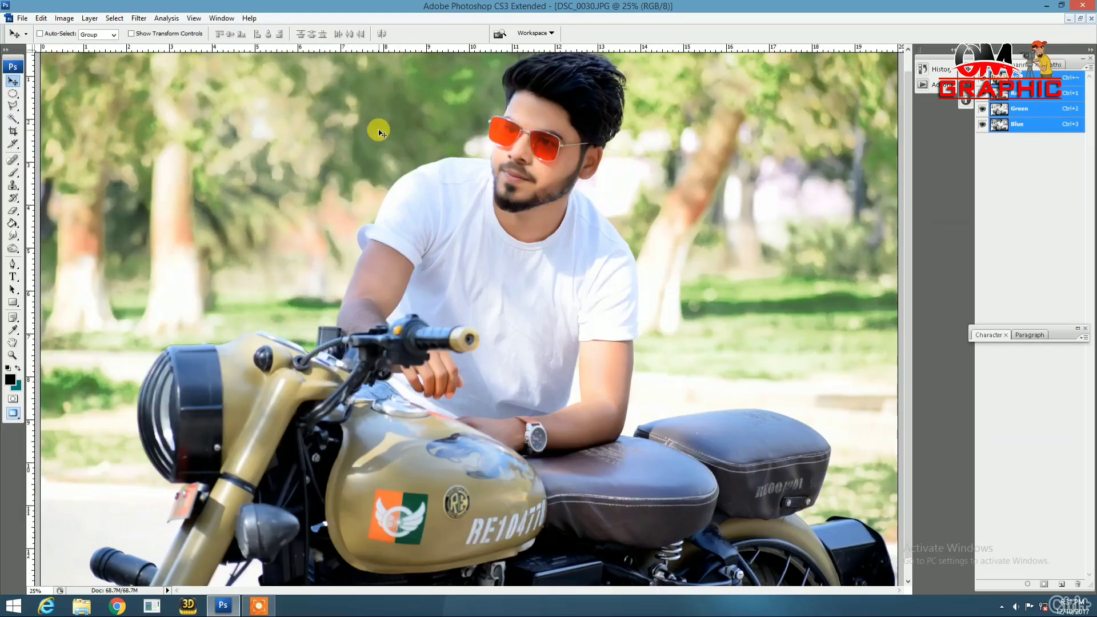
key("ctrl+minus")
key("ctrl+minus")
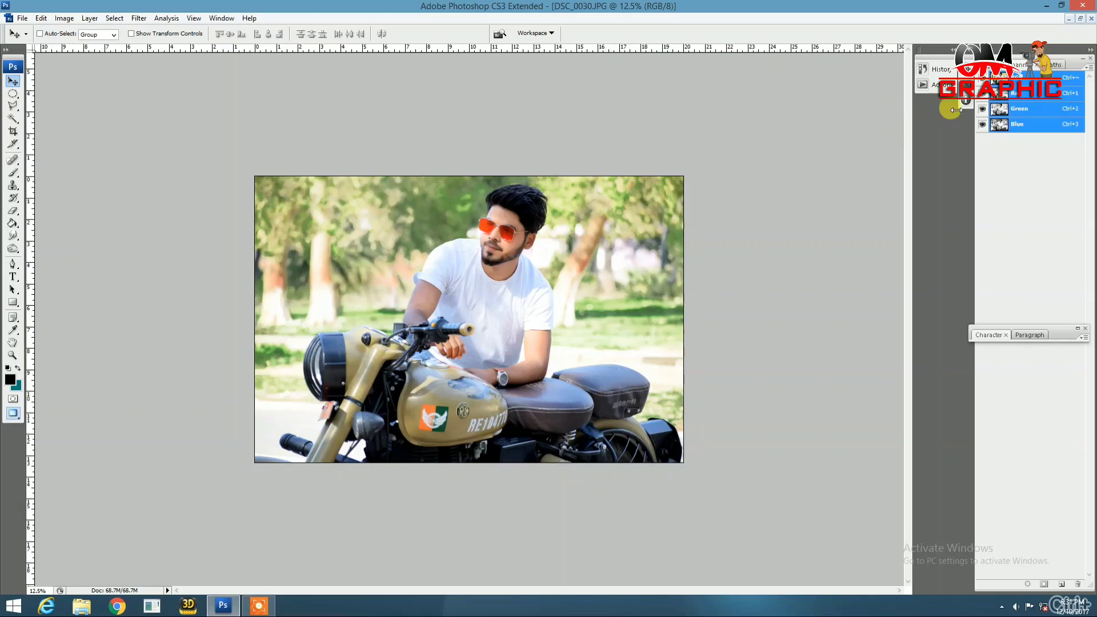
left_click(221, 19)
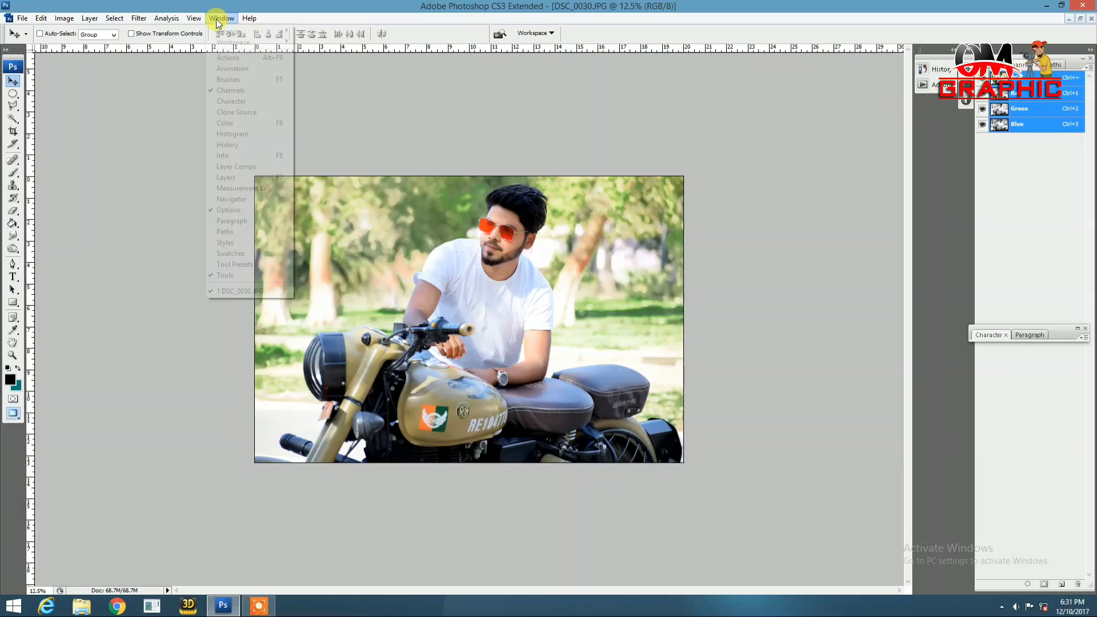
left_click(244, 178)
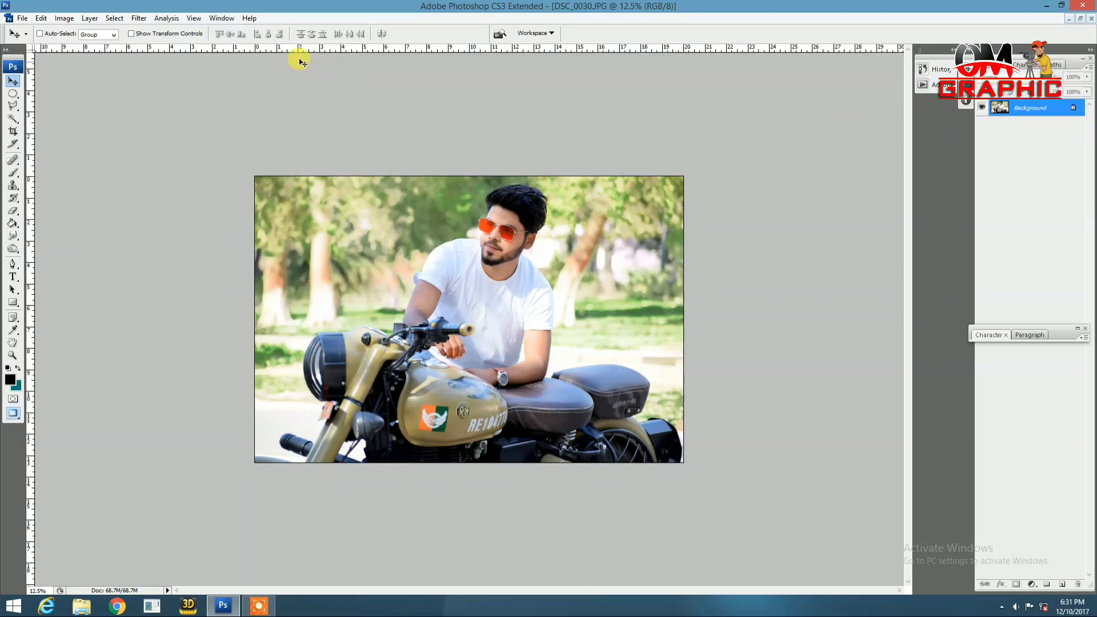
left_click(212, 18)
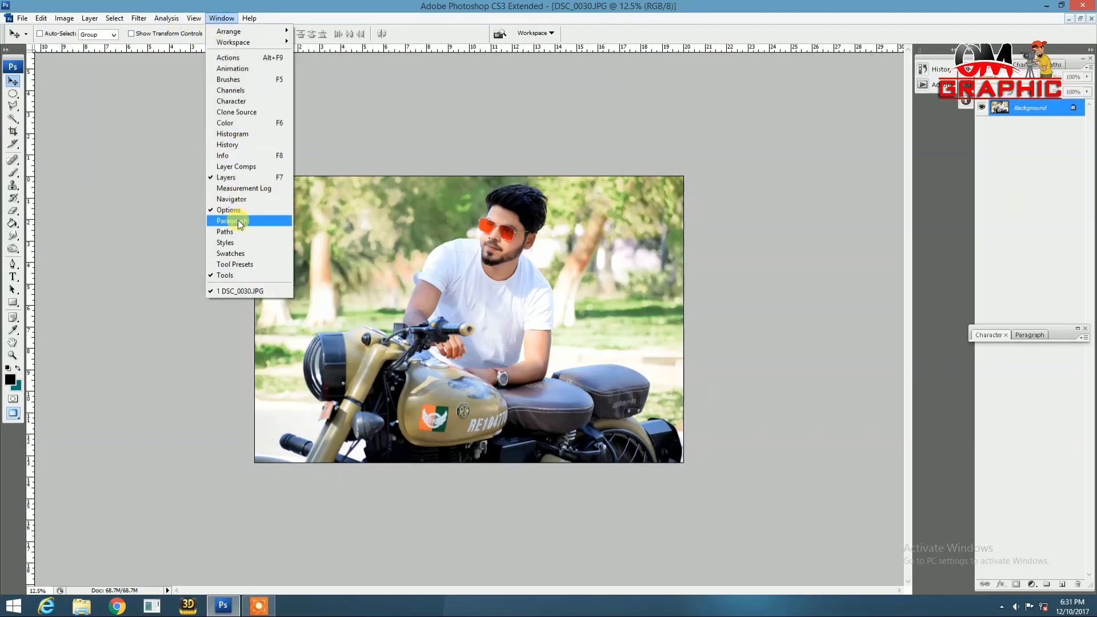
left_click(246, 181)
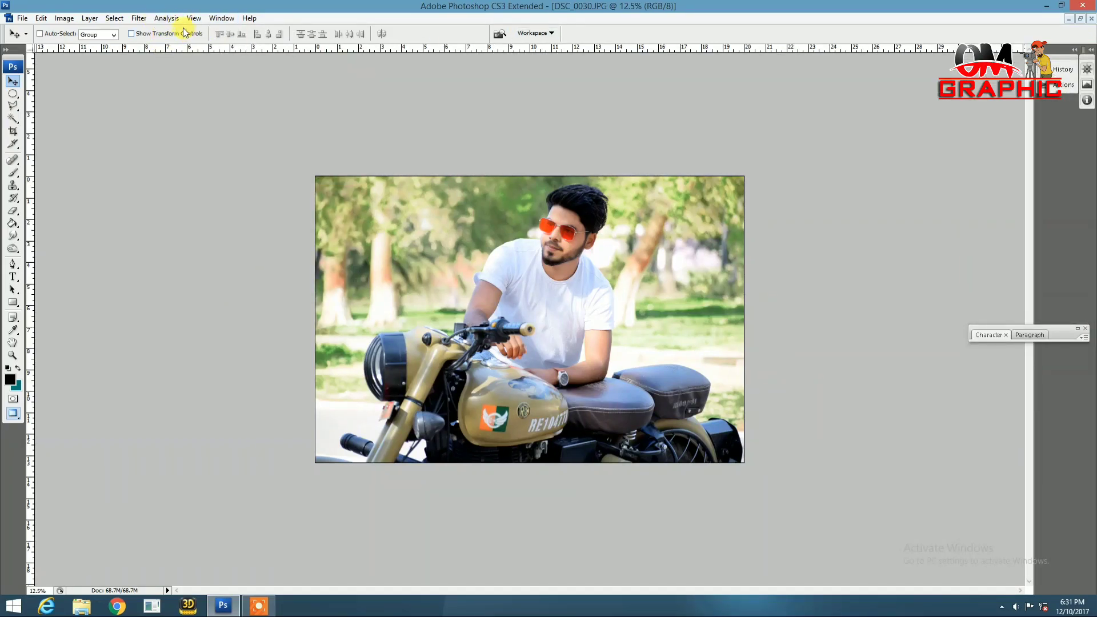
left_click(220, 19)
left_click(232, 177)
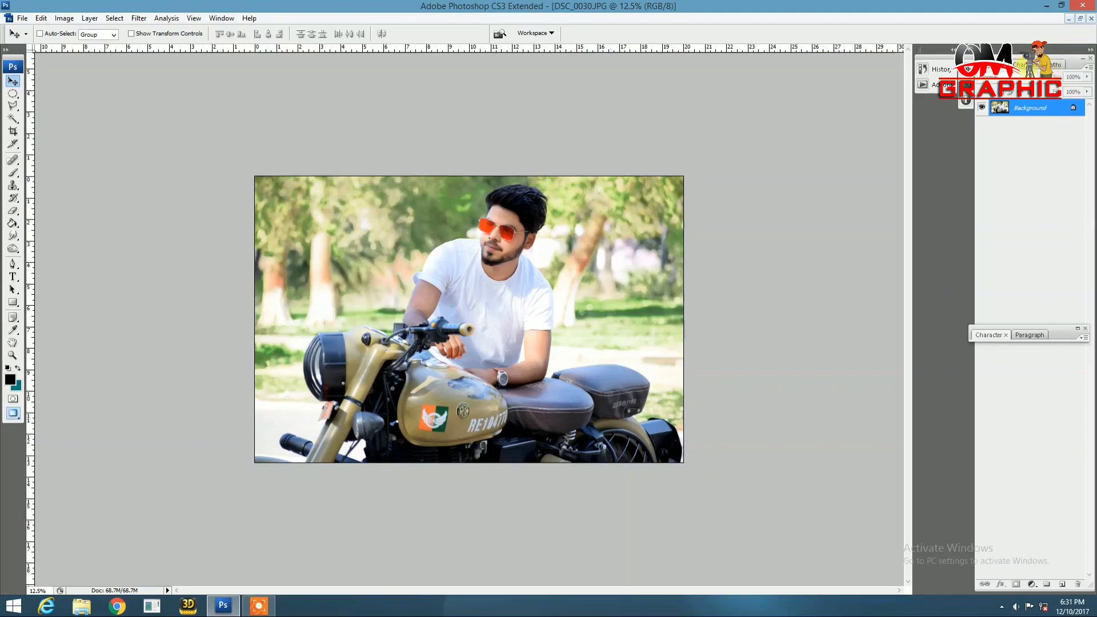
left_click(1028, 65)
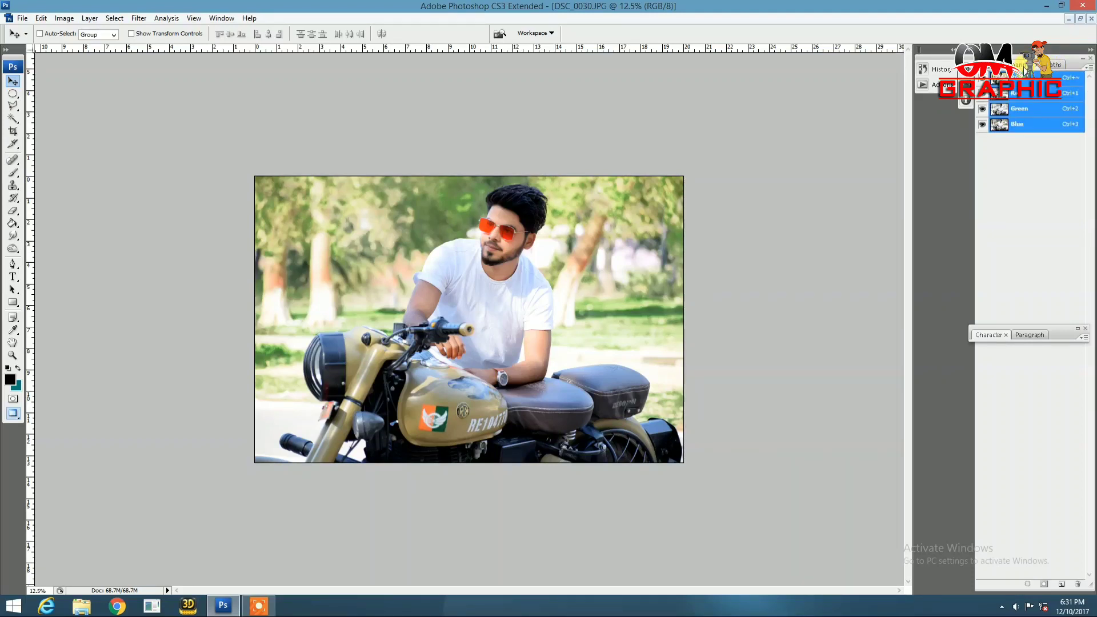
- Switch the image mode to Lab Color, giving Lightness, a and b channels
left_click(1027, 95)
left_click(1022, 114)
left_click(90, 18)
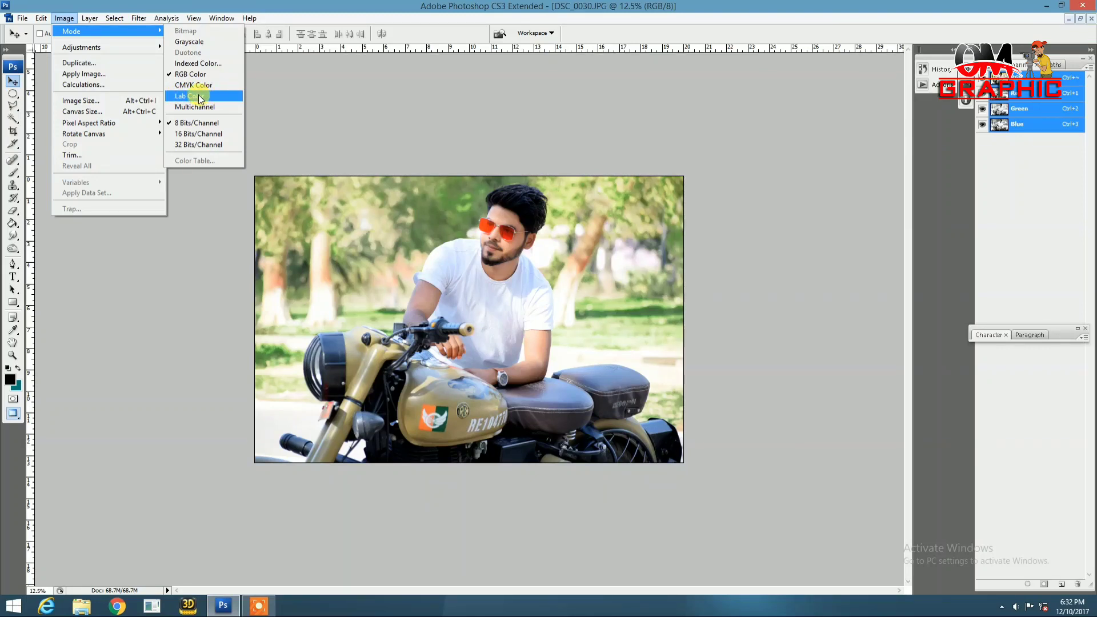
mouse_move(72, 31)
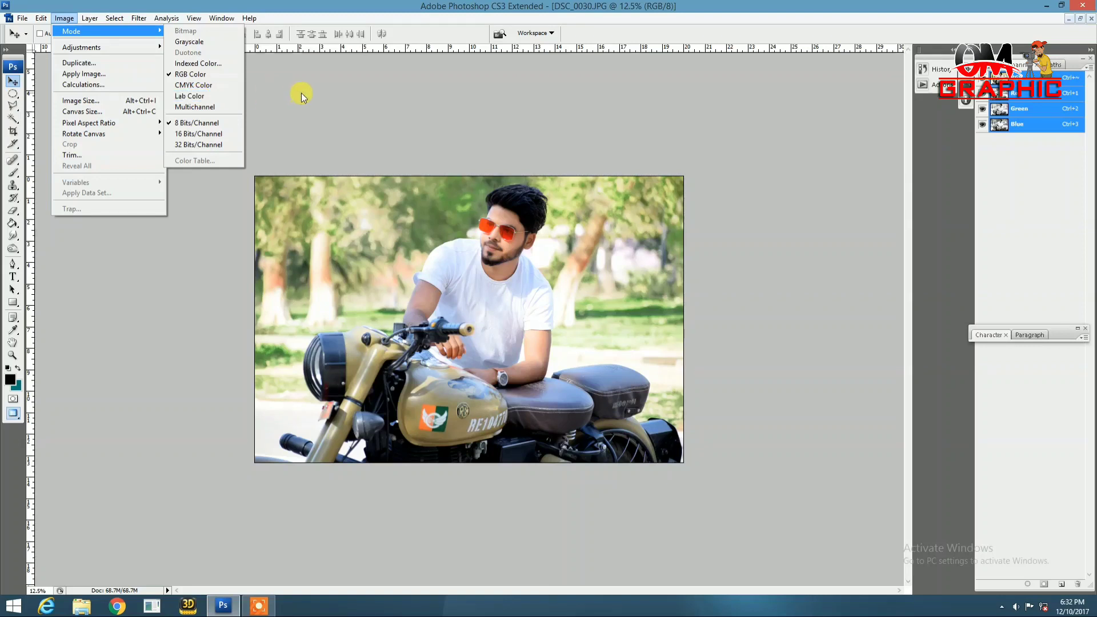
left_click(300, 93)
left_click(64, 19)
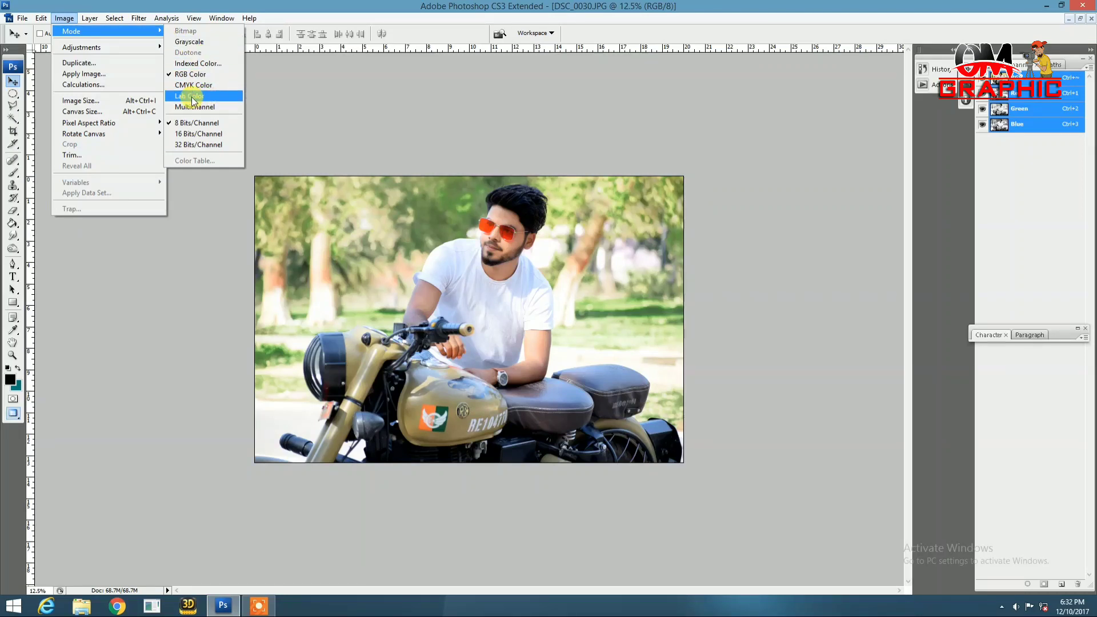
left_click(192, 97)
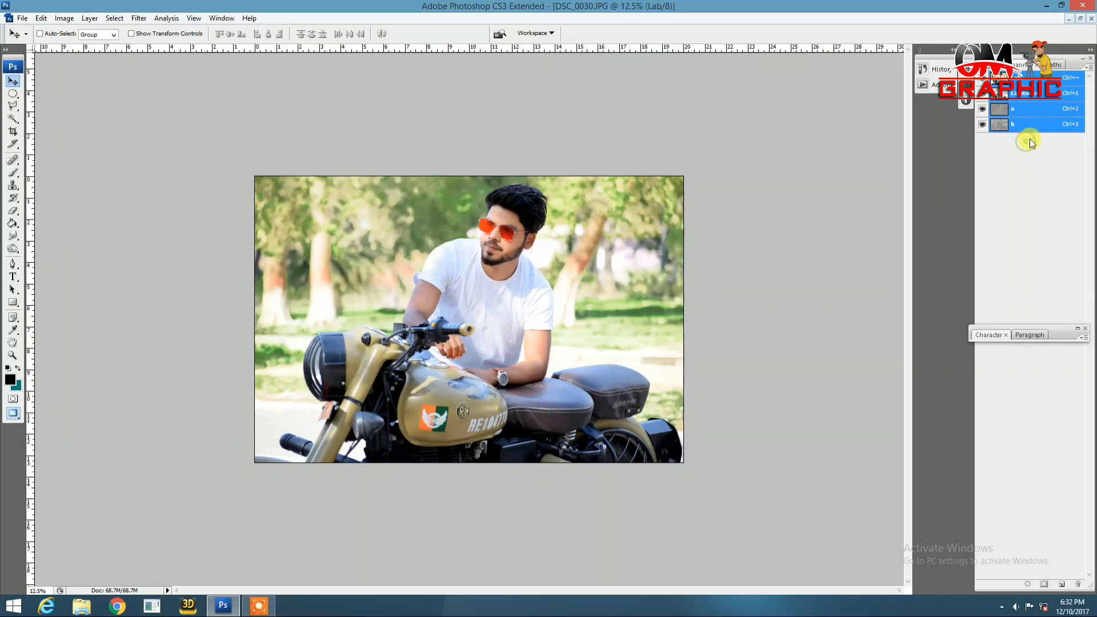
- View only the b channel as a grey image and select the entire canvas
left_click(1016, 127)
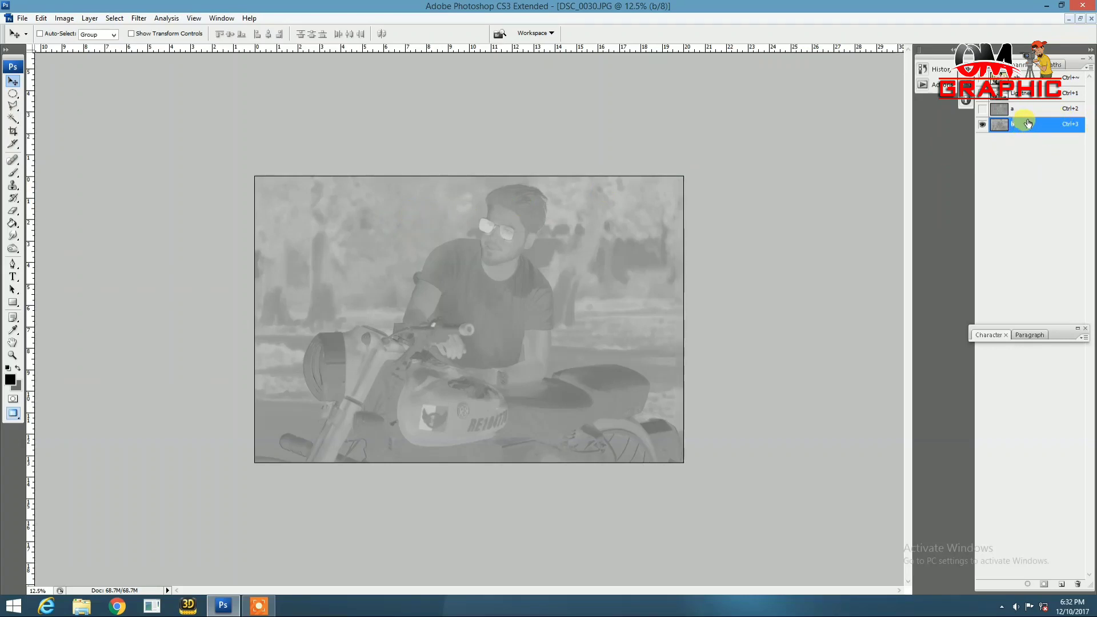
left_click(62, 18)
mouse_move(41, 18)
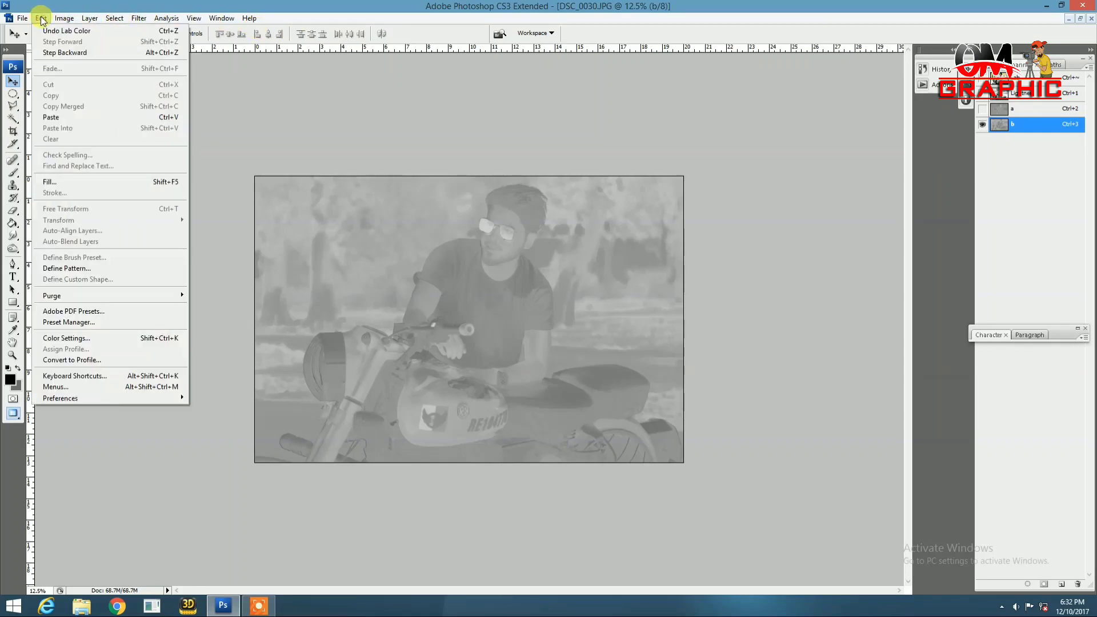
left_click(976, 136)
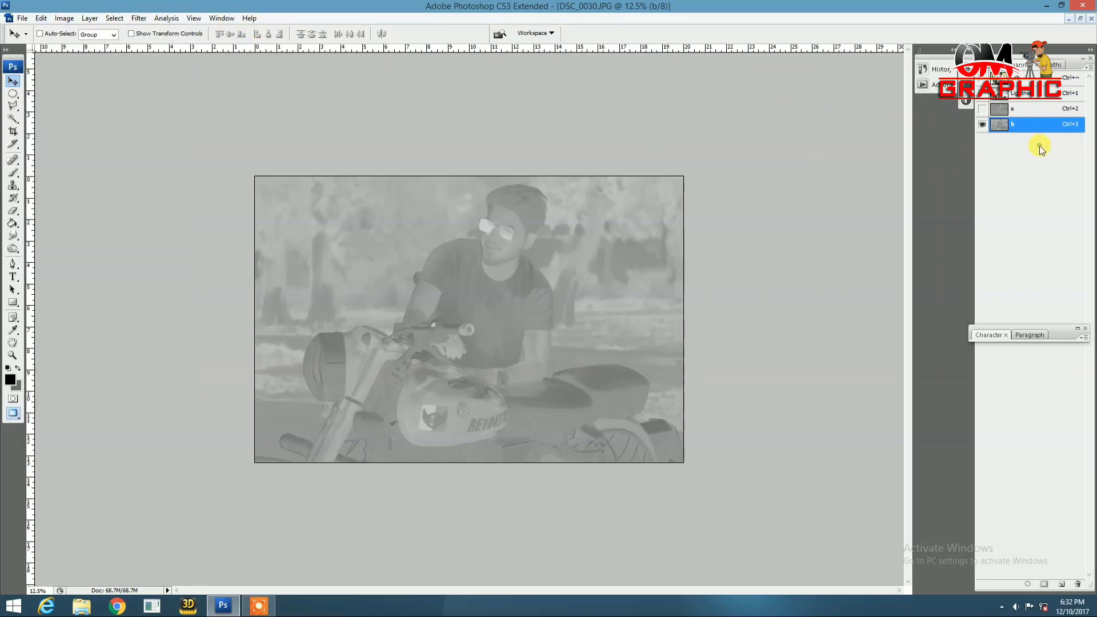
key("ctrl+a")
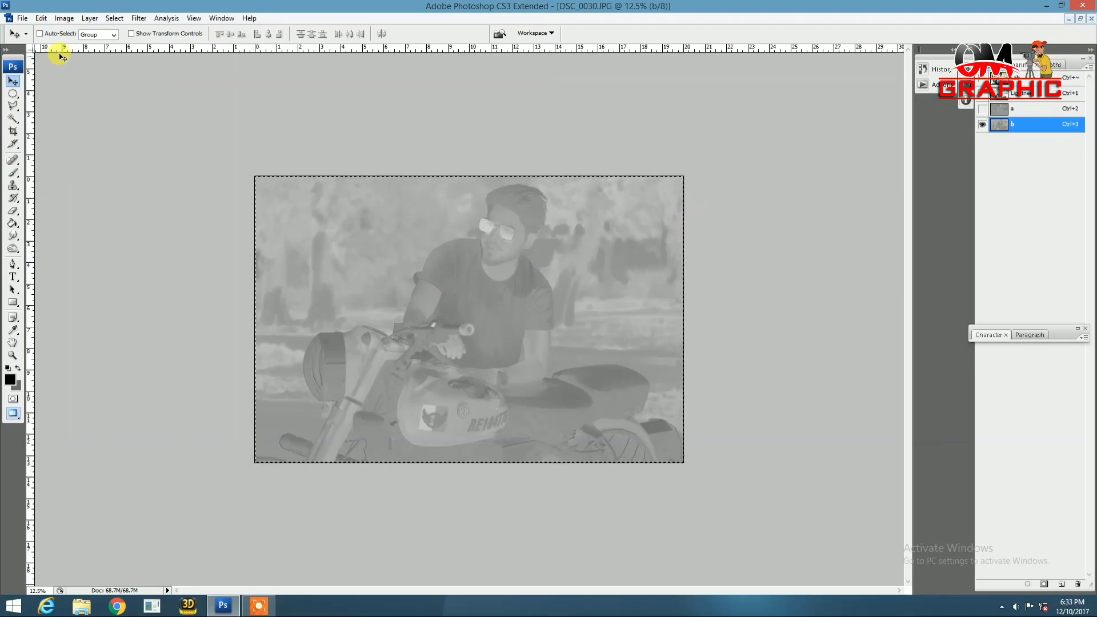
- Copy the b channel and paste it over the a channel
left_click(65, 18)
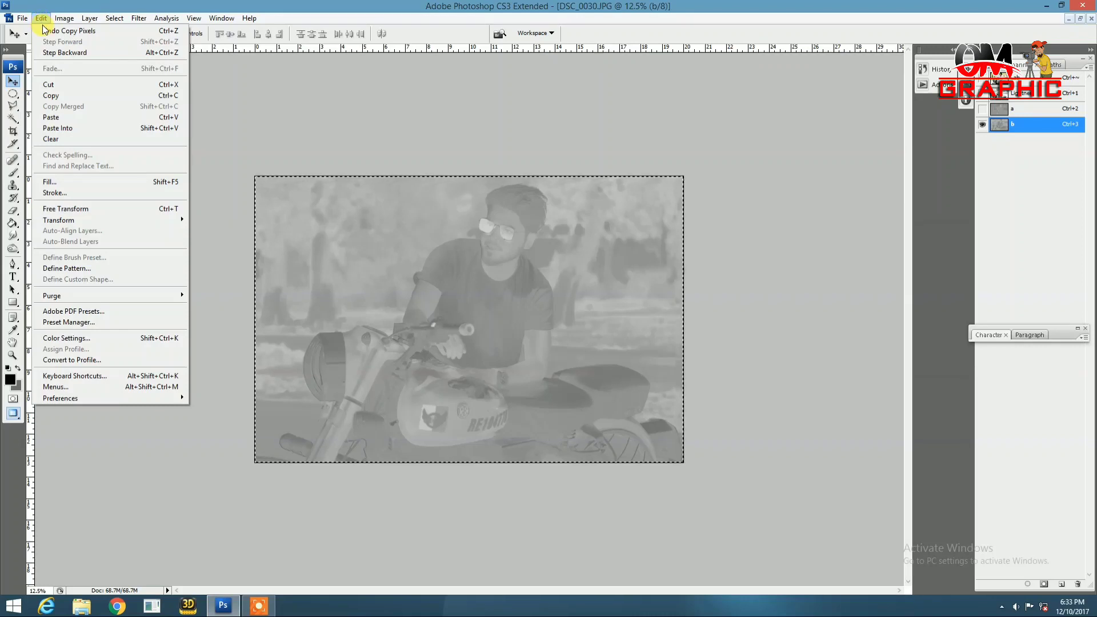
left_click(226, 101)
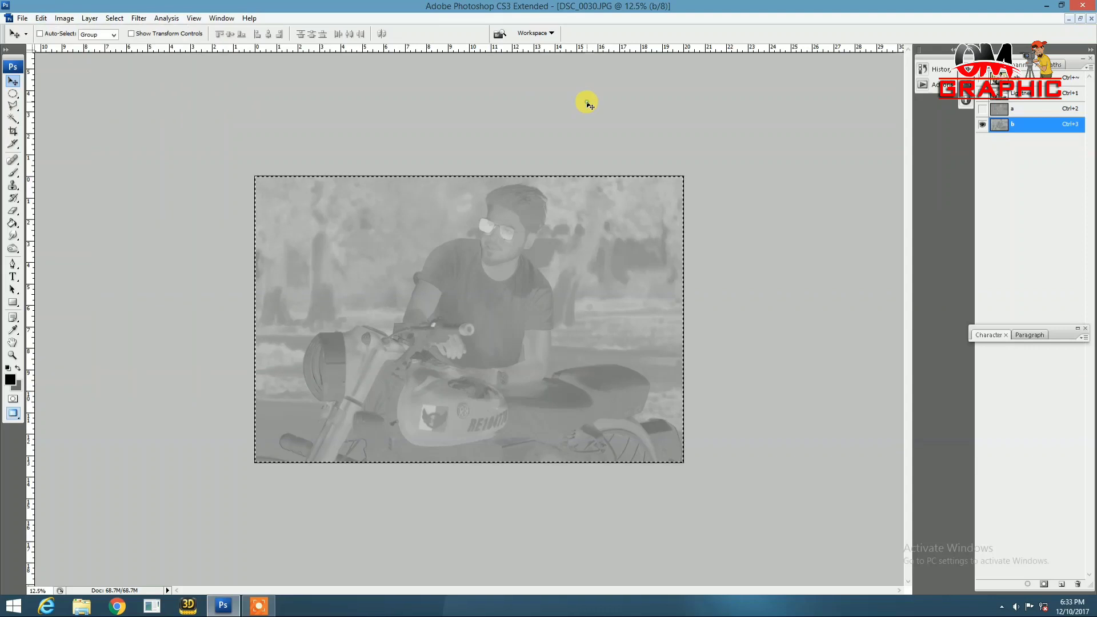
left_click(1023, 112)
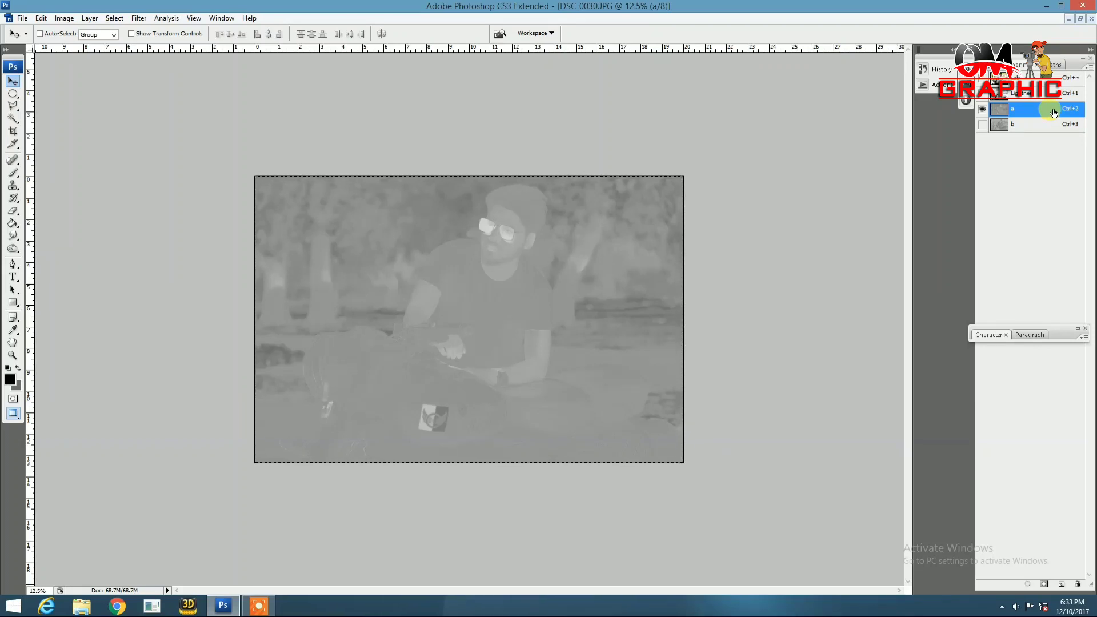
left_click(42, 18)
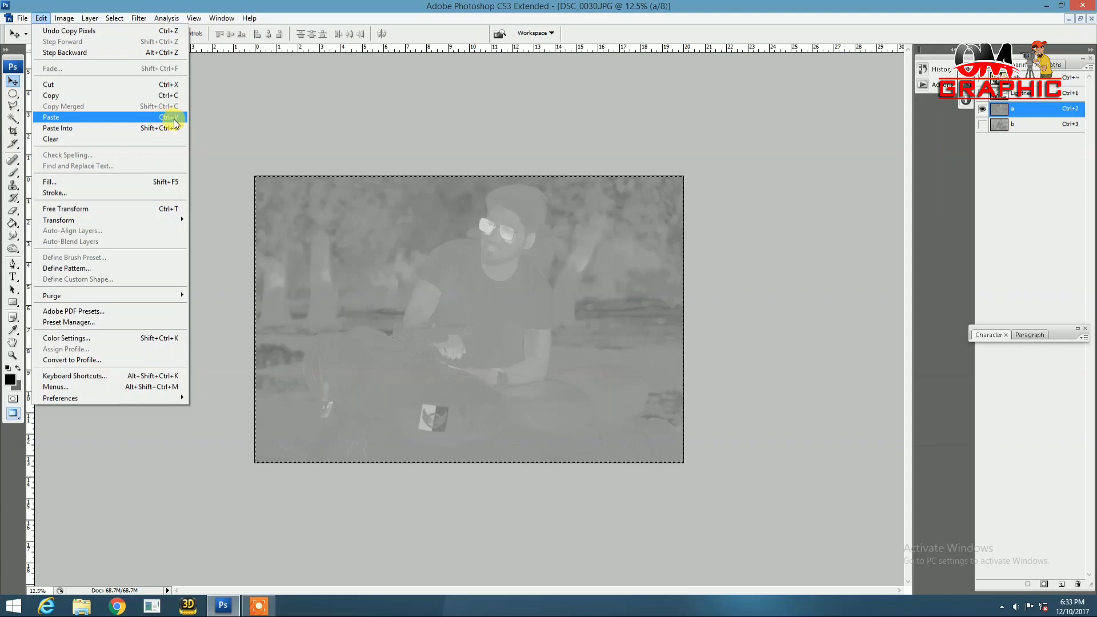
left_click(374, 116)
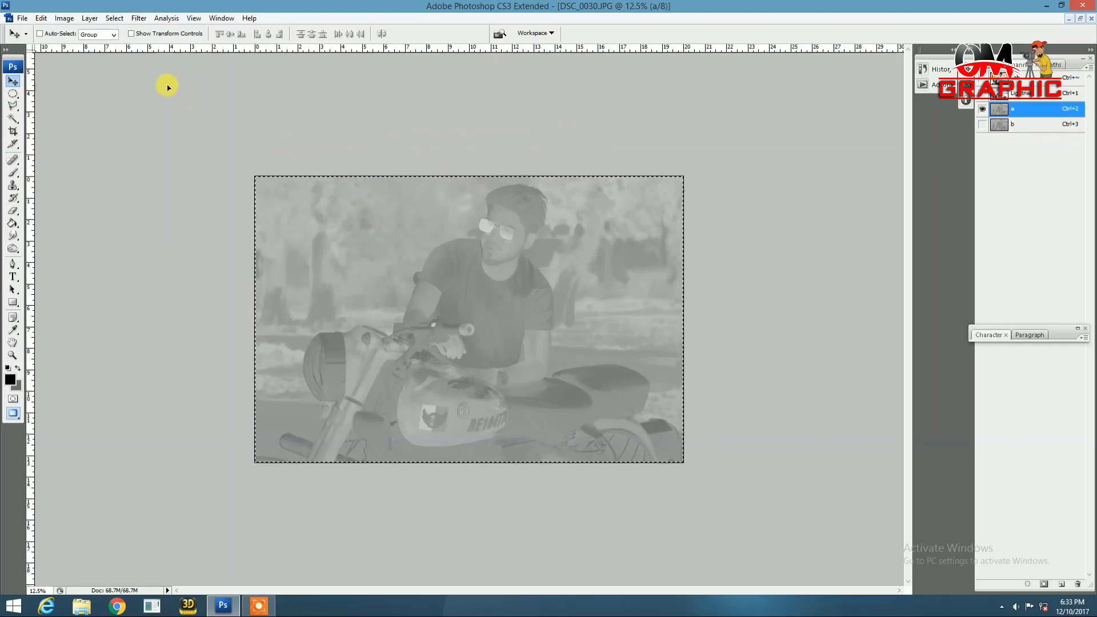
- Use Edit > Fade to set the pasted a-channel content to 60% opacity
left_click(42, 18)
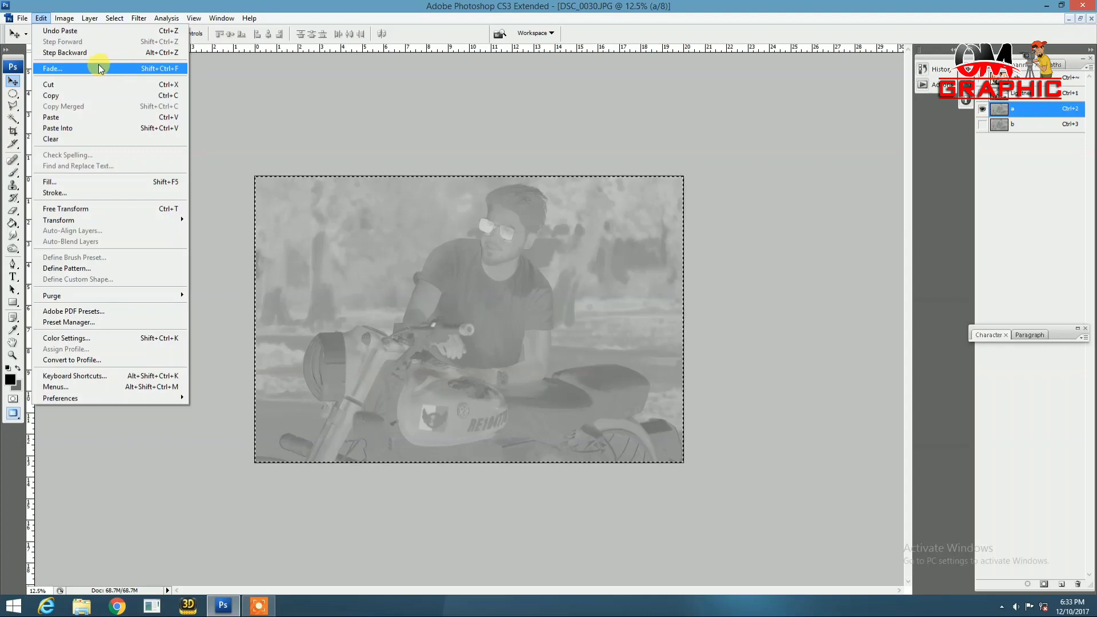
left_click(43, 18)
left_click(89, 69)
left_click_drag(571, 178, 527, 177)
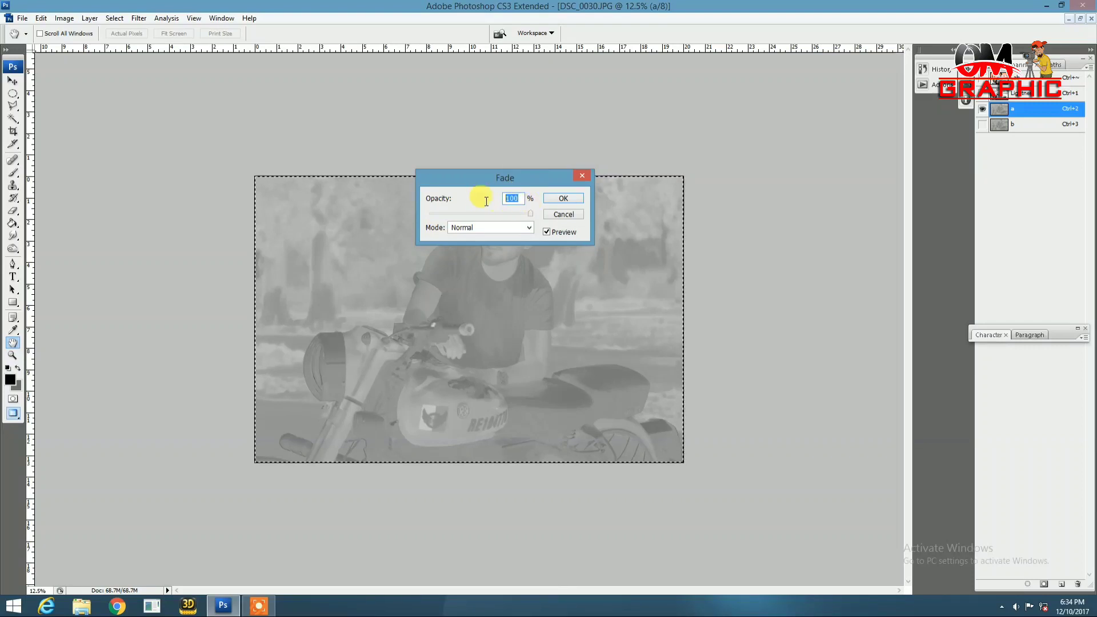
left_click_drag(521, 197, 500, 198)
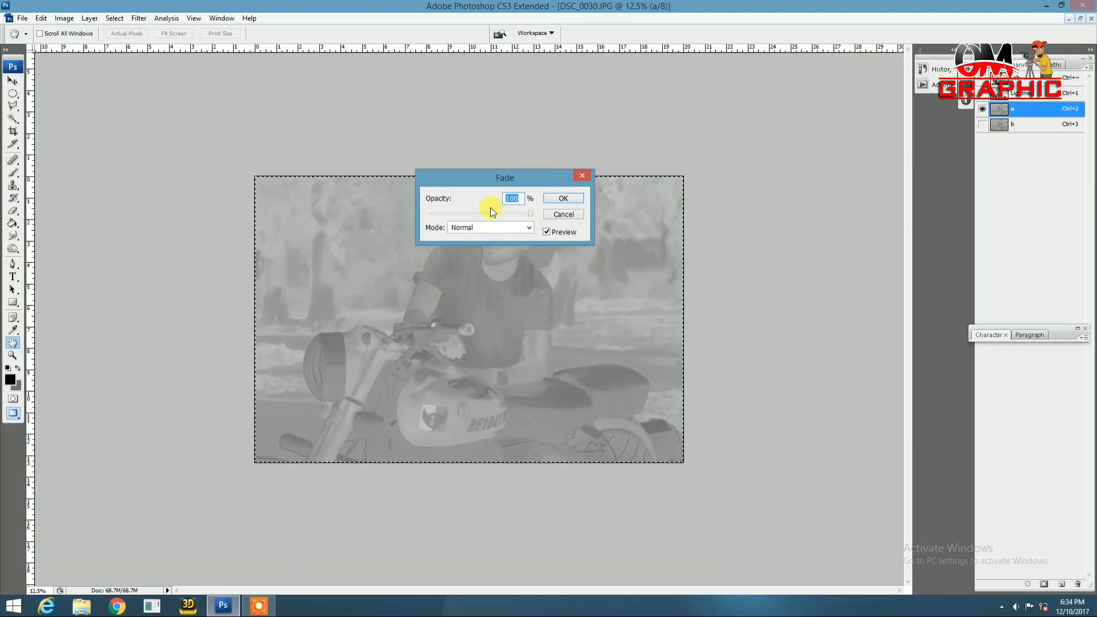
type("60")
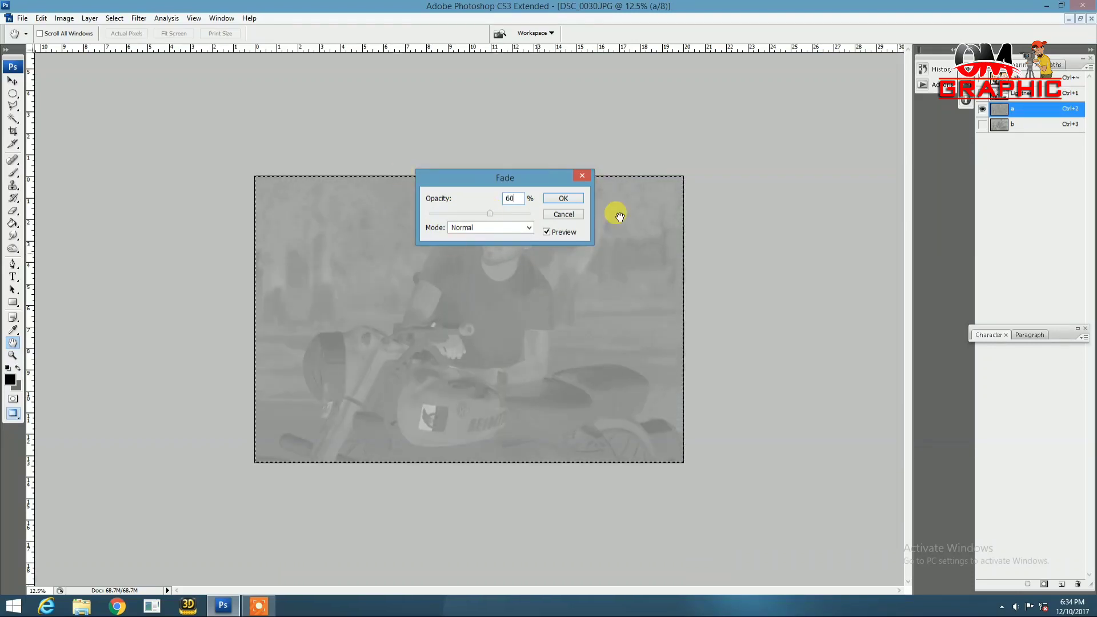
left_click(564, 199)
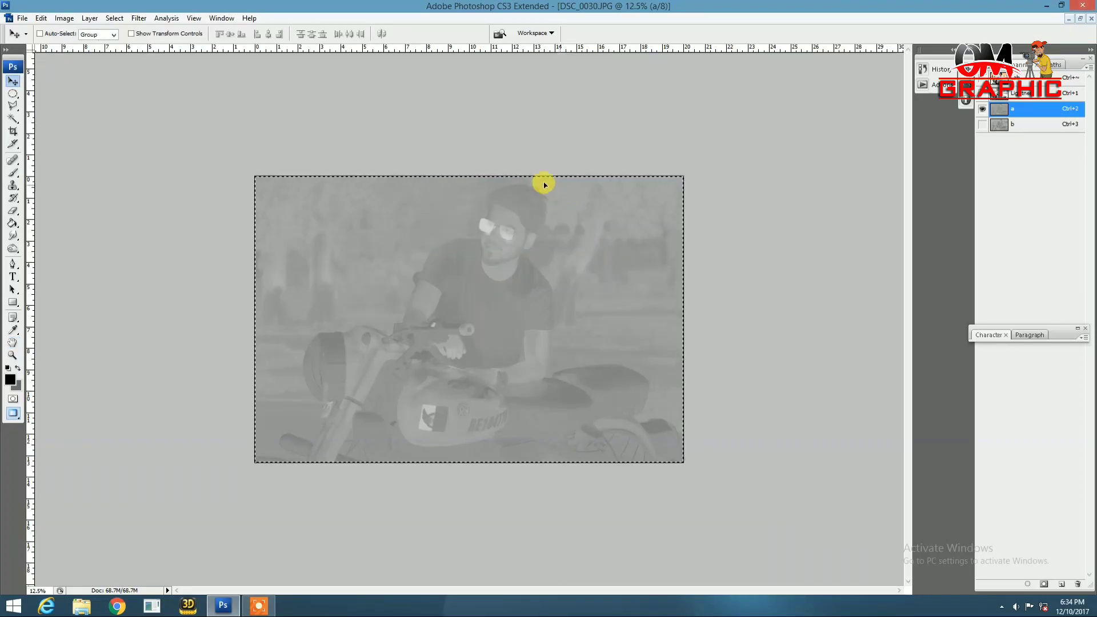
- Return to the composite Lab view showing the warm orange-toned photo
key("v")
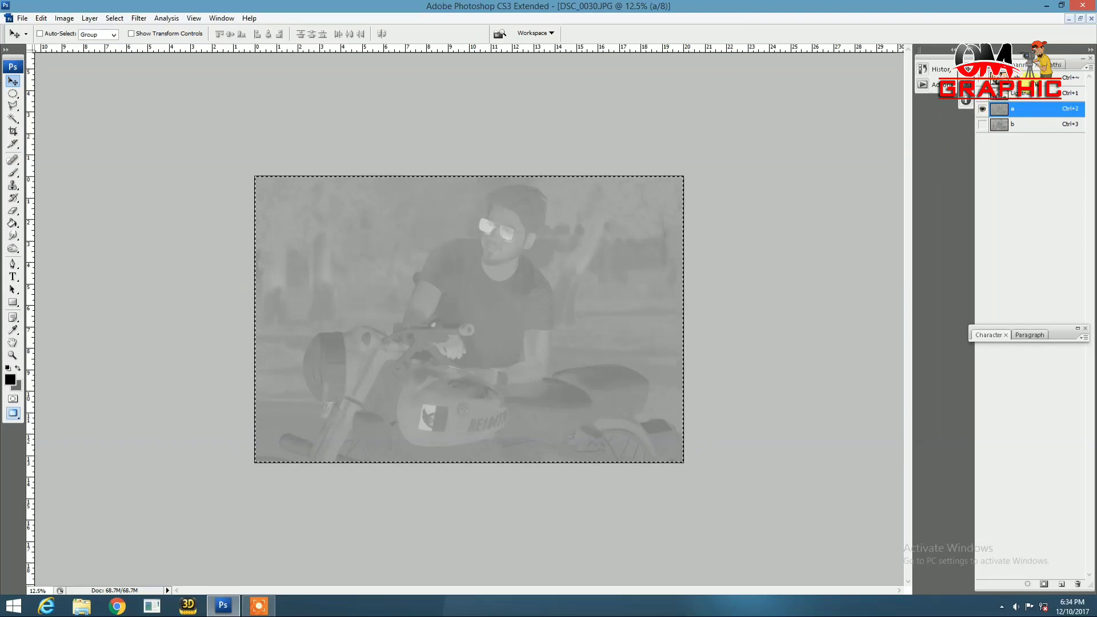
key("ctrl+grave")
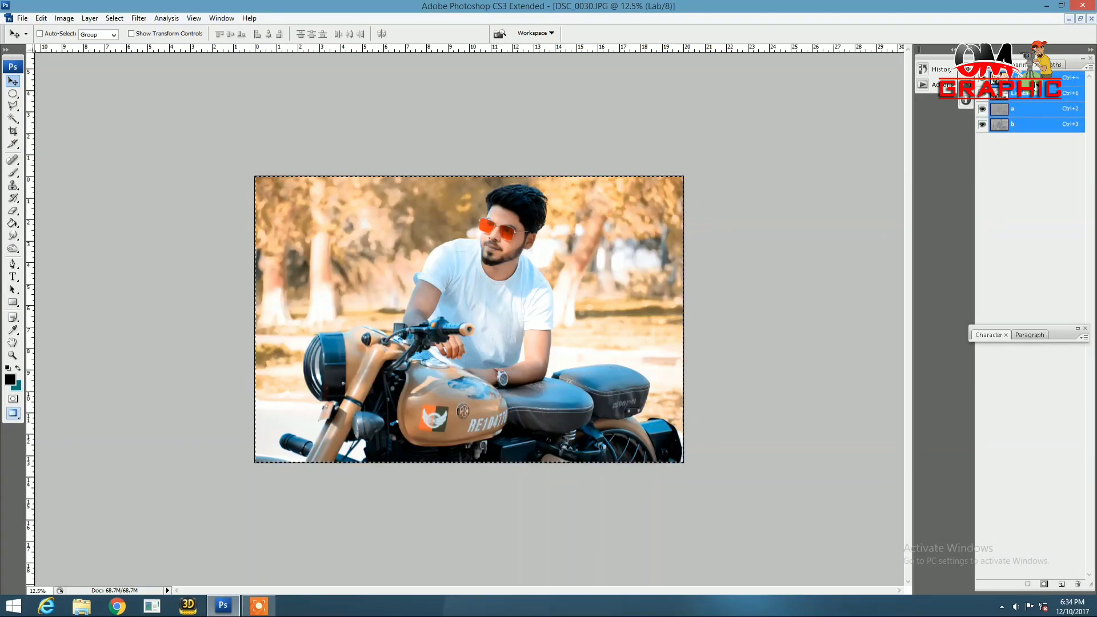
- Float the document in its own window and zoom out to see the whole photo
key("ctrl+plus")
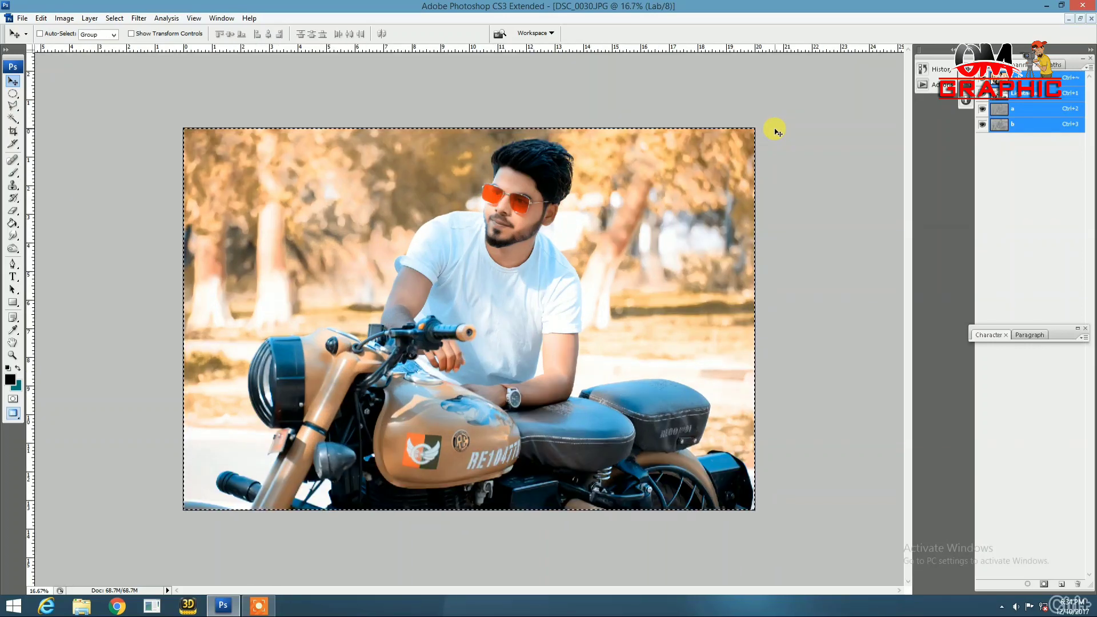
key("ctrl+minus")
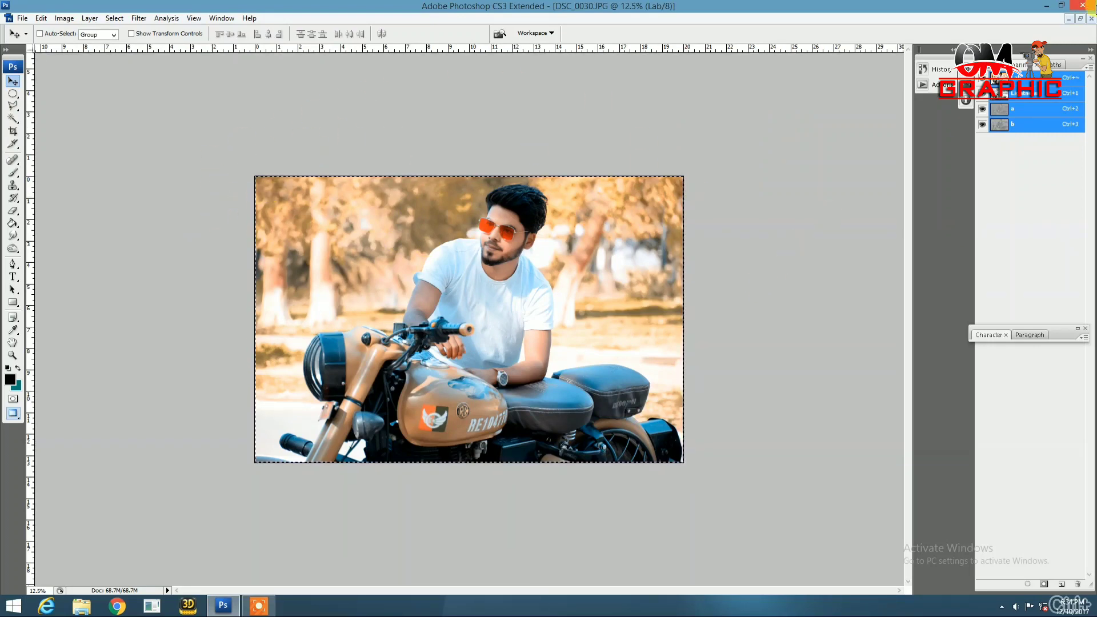
left_click(1080, 18)
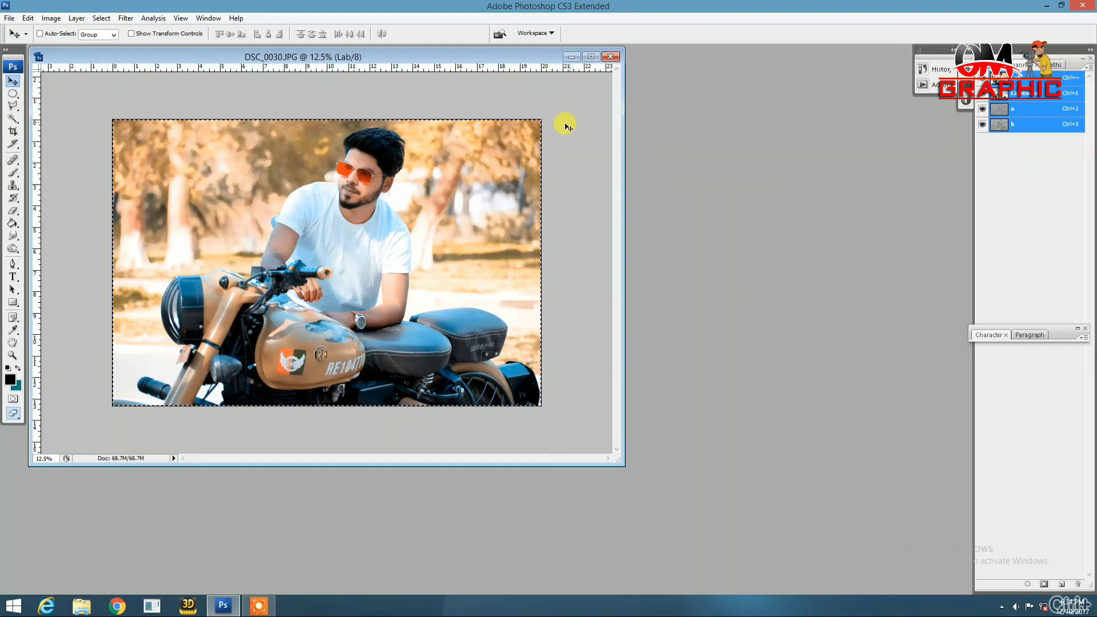
key("ctrl+minus")
- Save the photo to the Desktop as a TIFF named 'lk' with default TIFF options
left_click(9, 18)
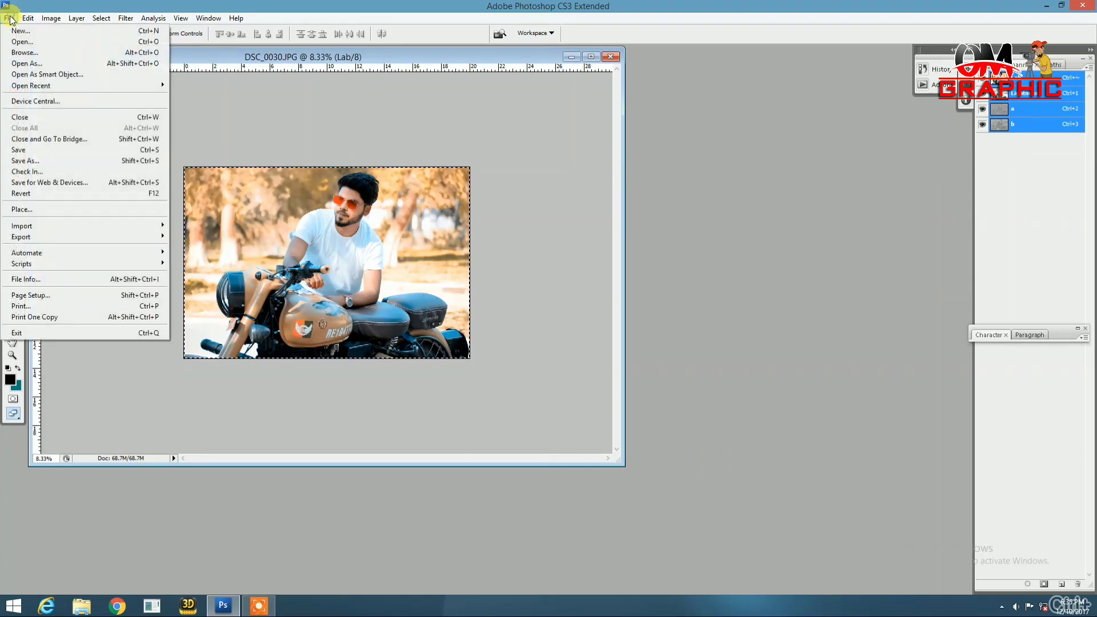
left_click(45, 161)
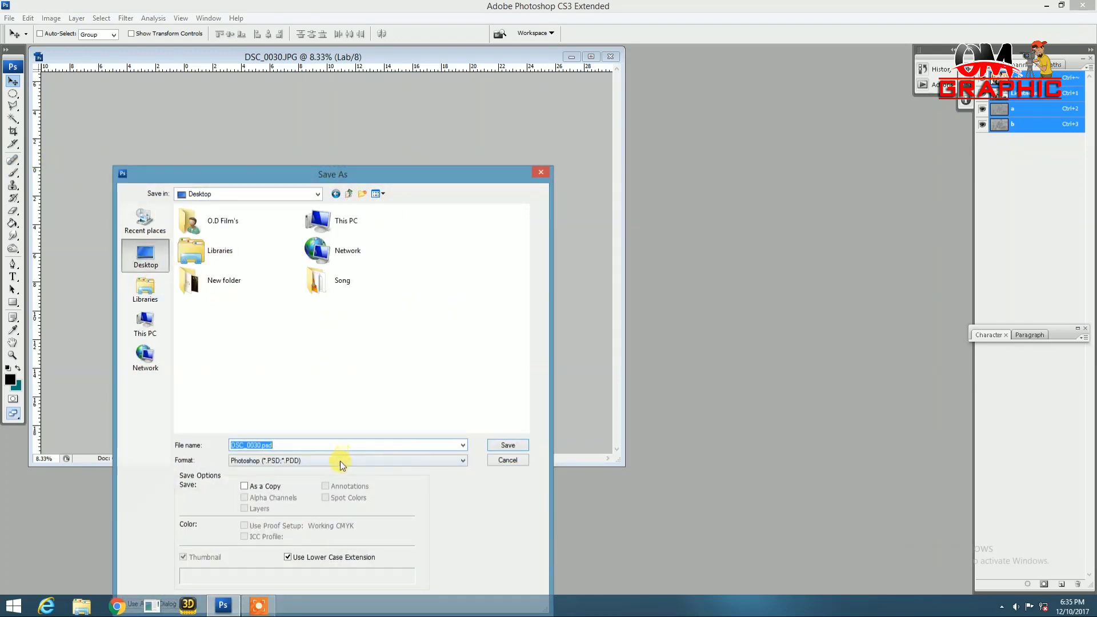
left_click(340, 461)
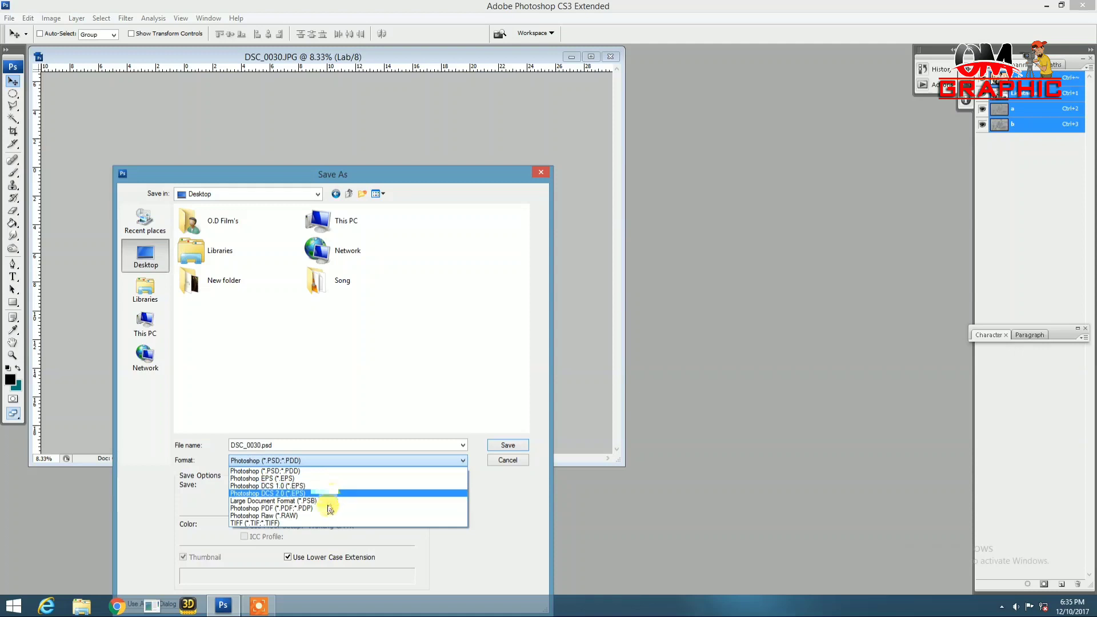
left_click(320, 523)
double_click(282, 444)
key("BackSpace")
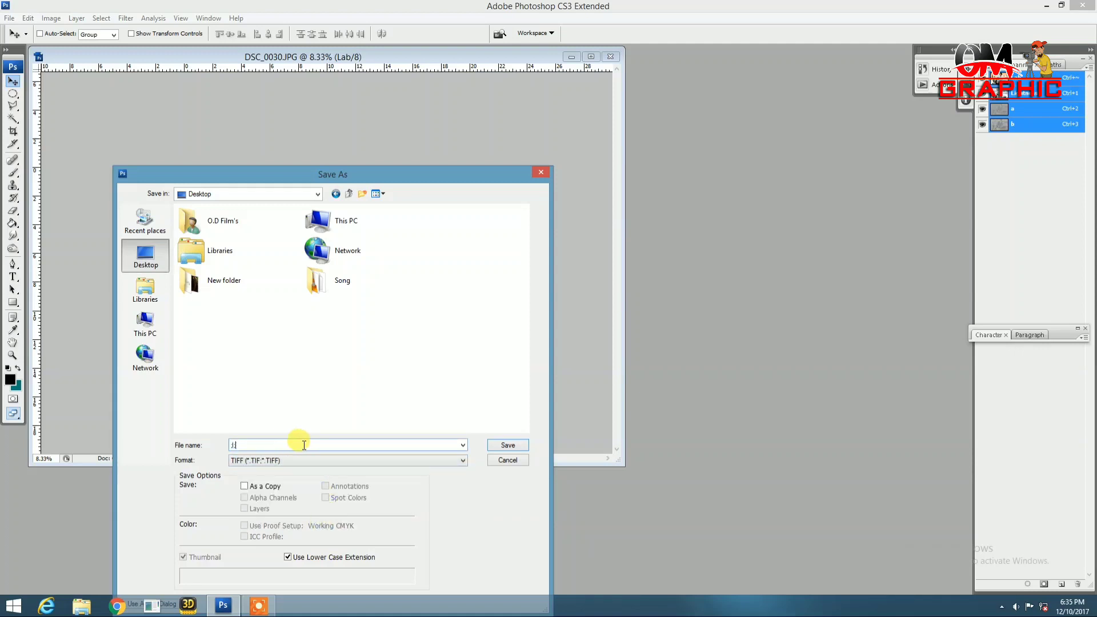
type("lk")
left_click(508, 445)
left_click(609, 137)
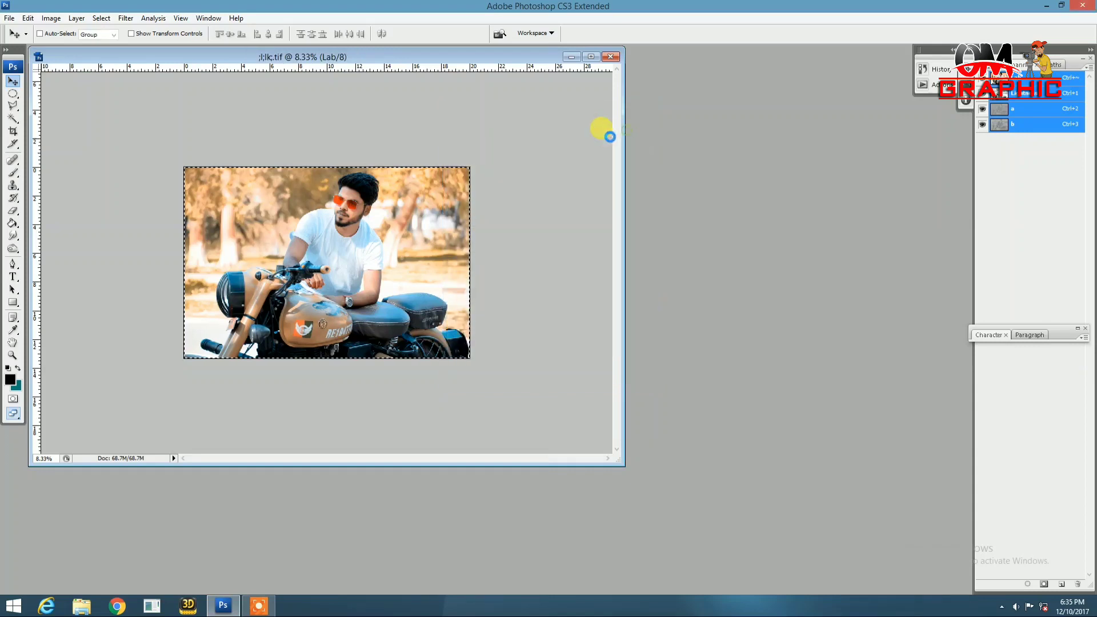
- Close the saved document and reopen the 'lk' TIFF from the Desktop
left_click(610, 56)
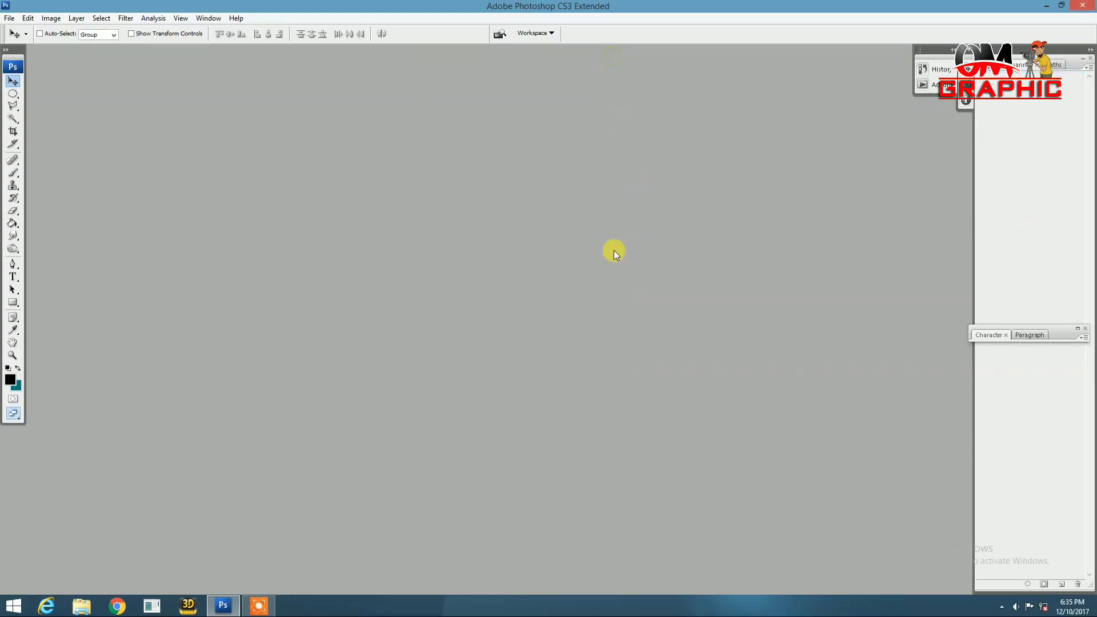
double_click(613, 251)
mouse_move(544, 168)
left_mouse_down()
mouse_move(547, 301)
mouse_move(555, 146)
mouse_move(563, 273)
left_mouse_up()
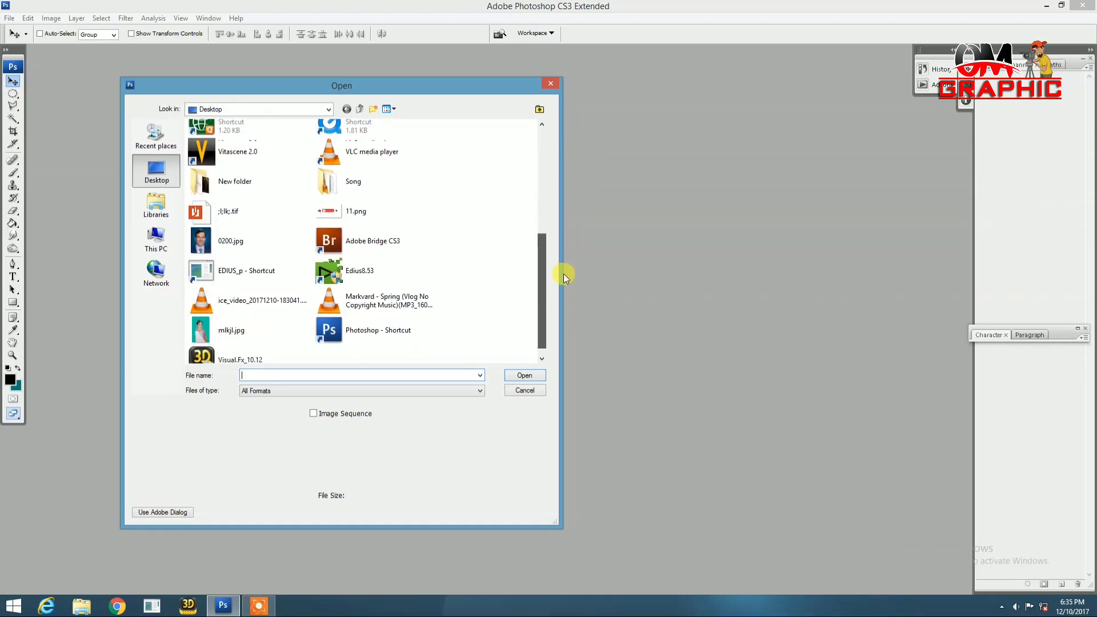
double_click(253, 220)
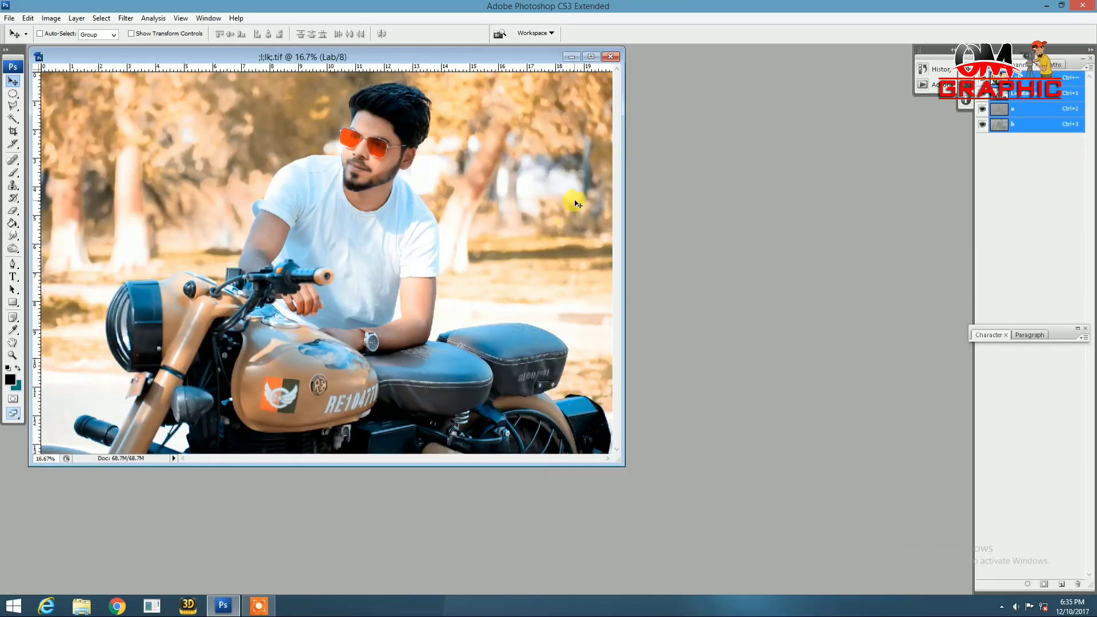
- Open the original DSC_0030.JPG from F:\Om Graphys\Model beside the TIFF for comparison
key("ctrl+o")
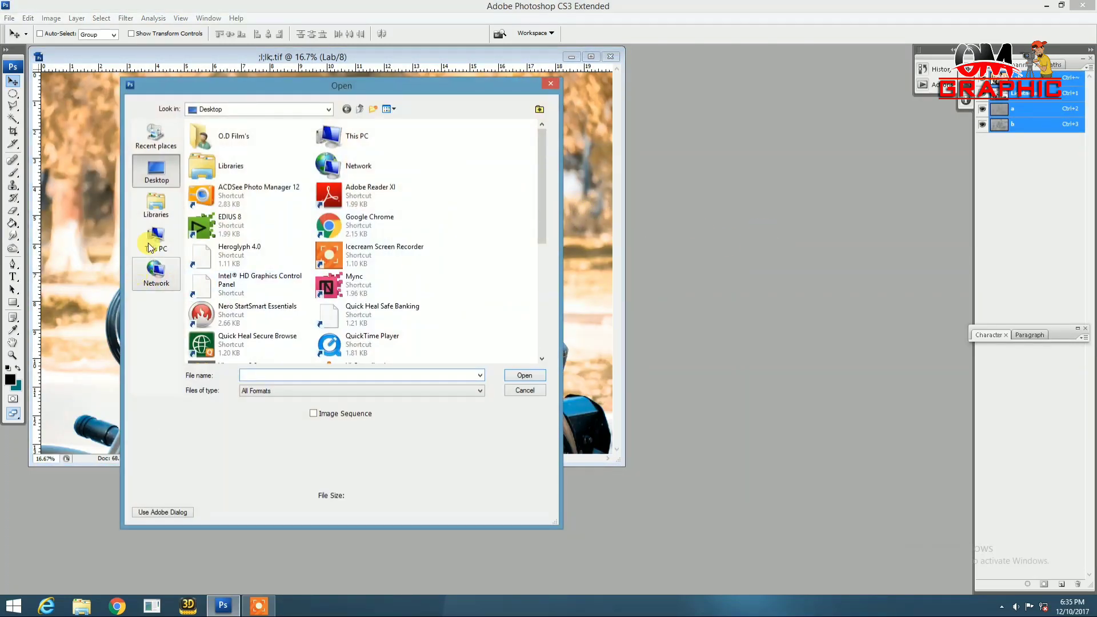
left_click(152, 240)
double_click(416, 280)
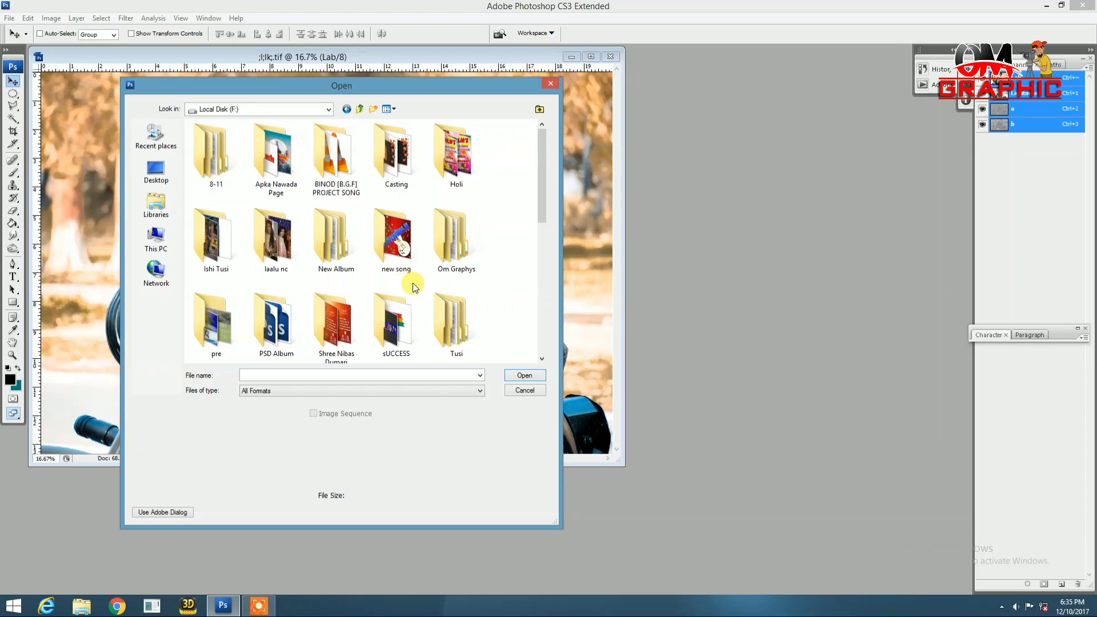
double_click(453, 254)
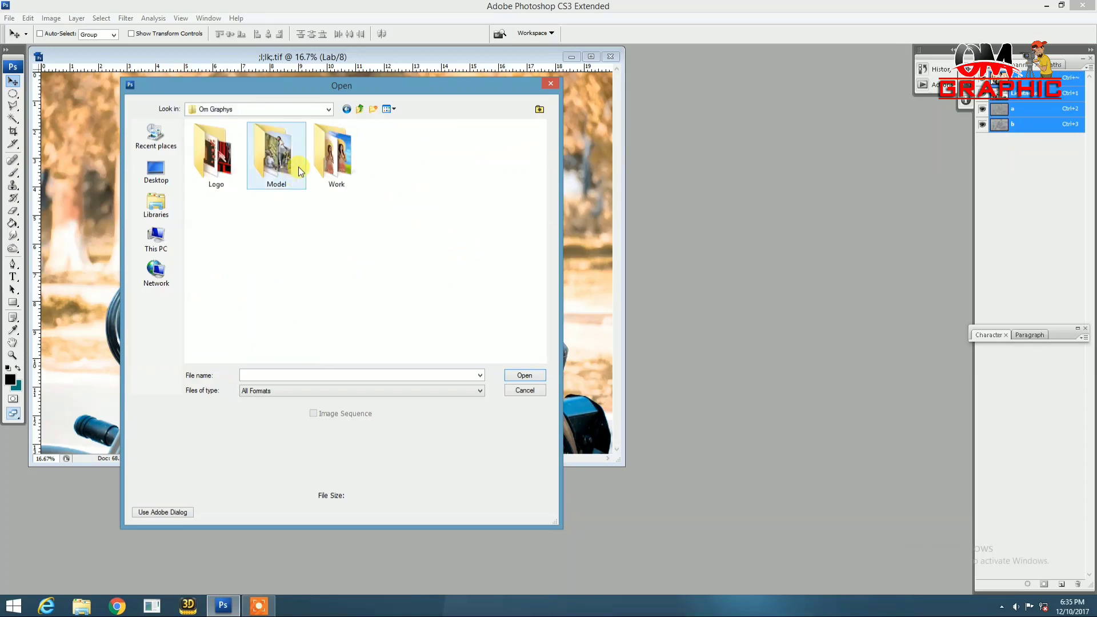
double_click(283, 167)
double_click(284, 166)
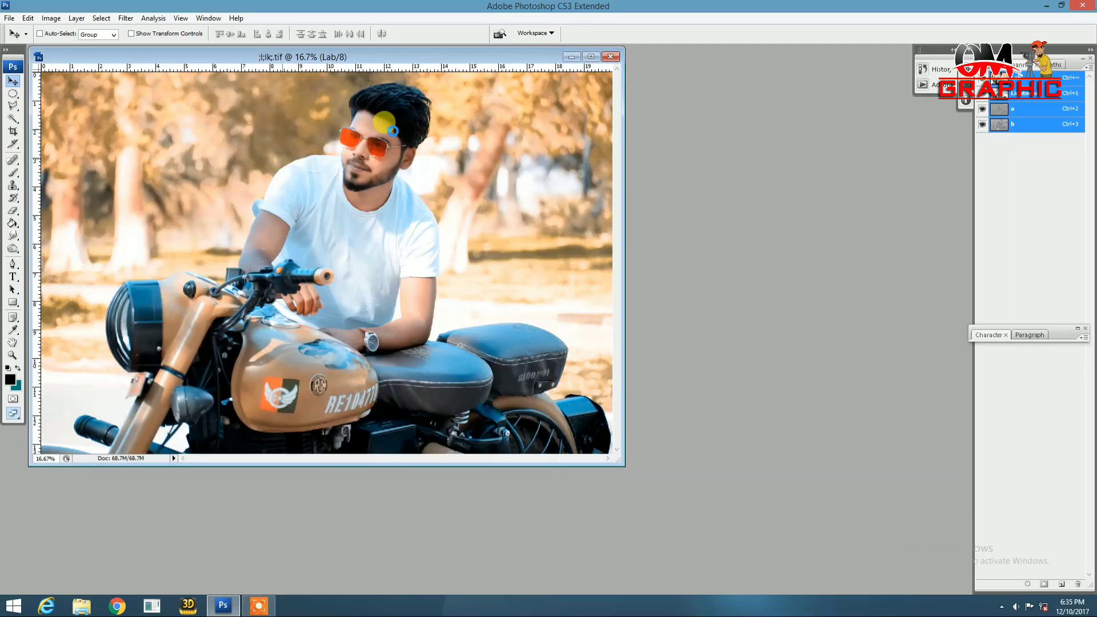
left_click_drag(375, 60, 692, 236)
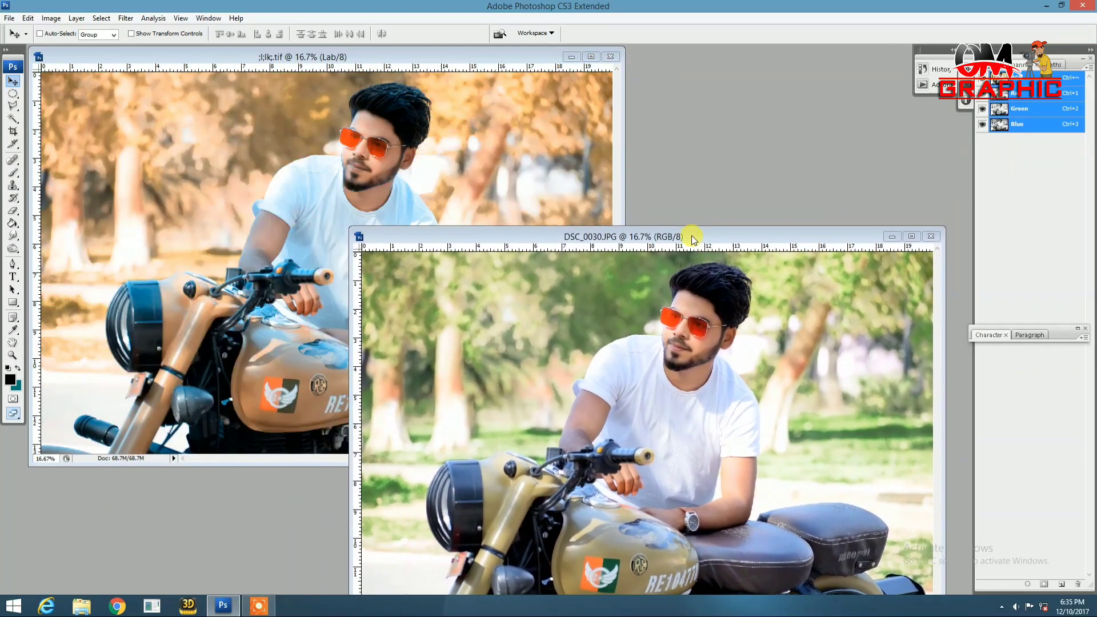
- Zoom out both photos and shrink the TIFF and original windows to fit the screen
key("ctrl+minus")
key("ctrl+minus")
left_click(571, 189)
key("ctrl+minus")
key("ctrl+minus")
key("ctrl+minus")
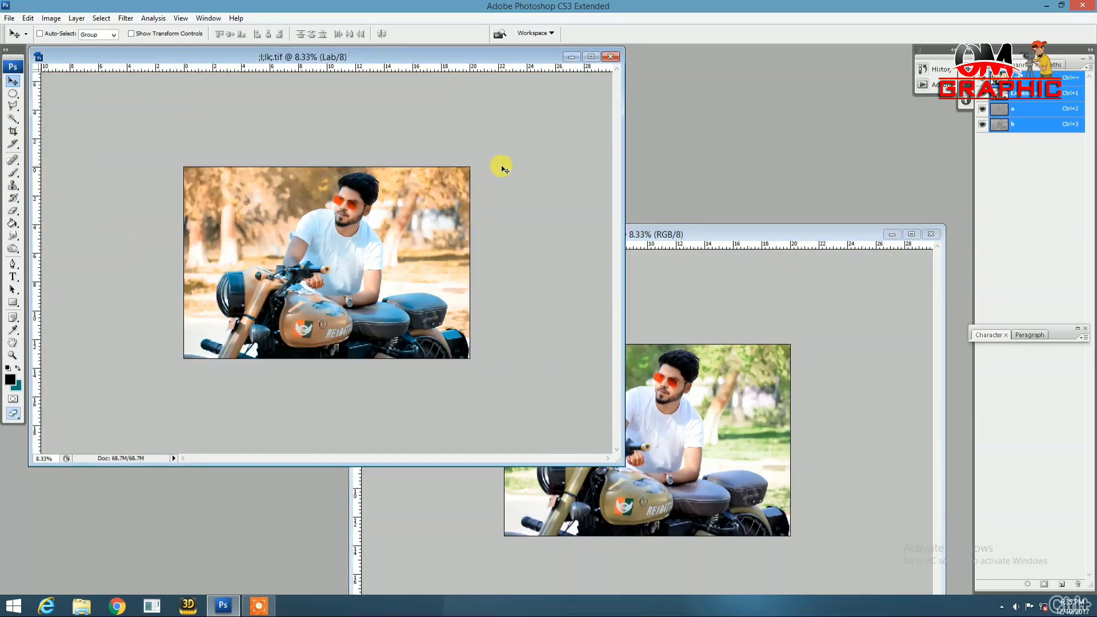
left_click_drag(563, 57, 528, 131)
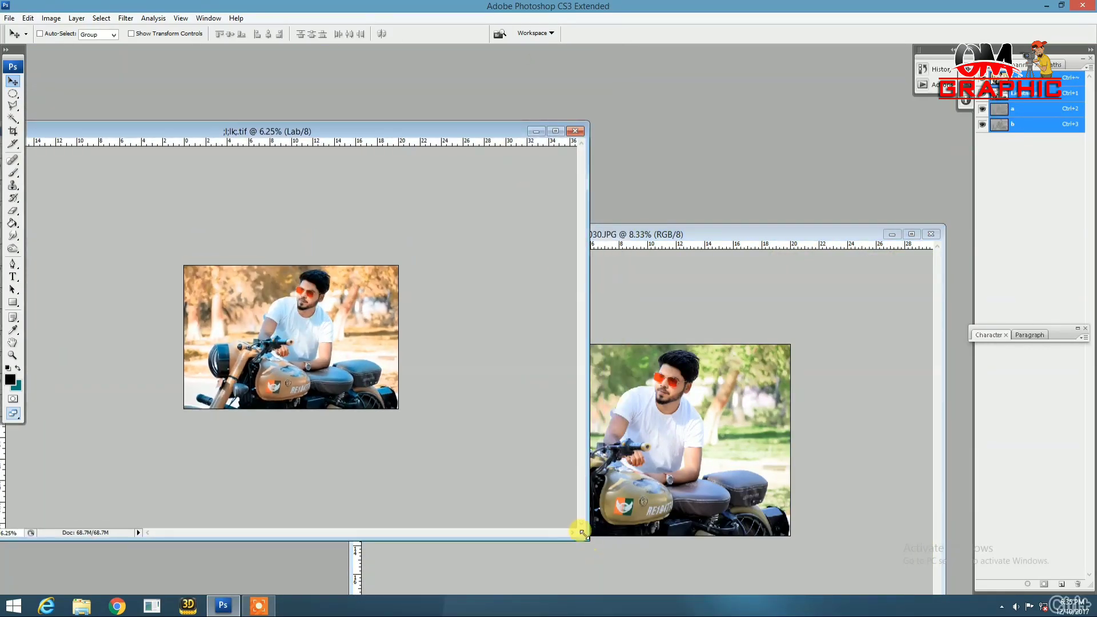
left_click_drag(582, 533, 251, 369)
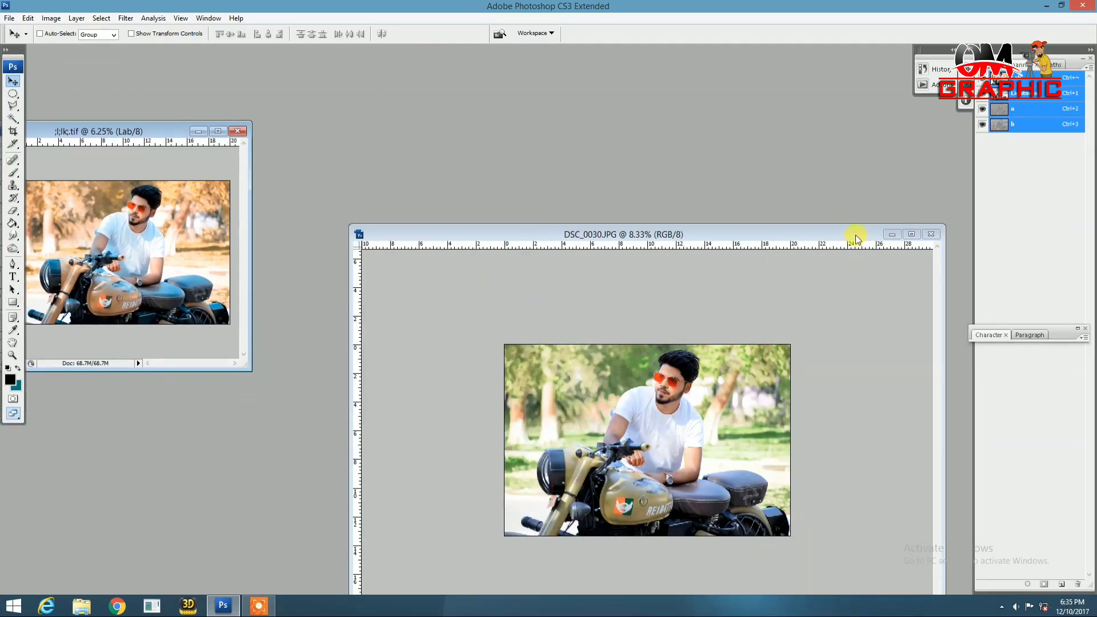
left_click_drag(856, 239, 791, 126)
mouse_move(864, 521)
left_mouse_down()
mouse_move(739, 456)
mouse_move(575, 332)
mouse_move(629, 400)
left_mouse_up()
- Place the TIFF window on the left and the original on the right, enlarging both
mouse_move(112, 132)
left_mouse_down()
mouse_move(286, 311)
mouse_move(217, 213)
left_mouse_up()
left_click_drag(631, 399, 746, 443)
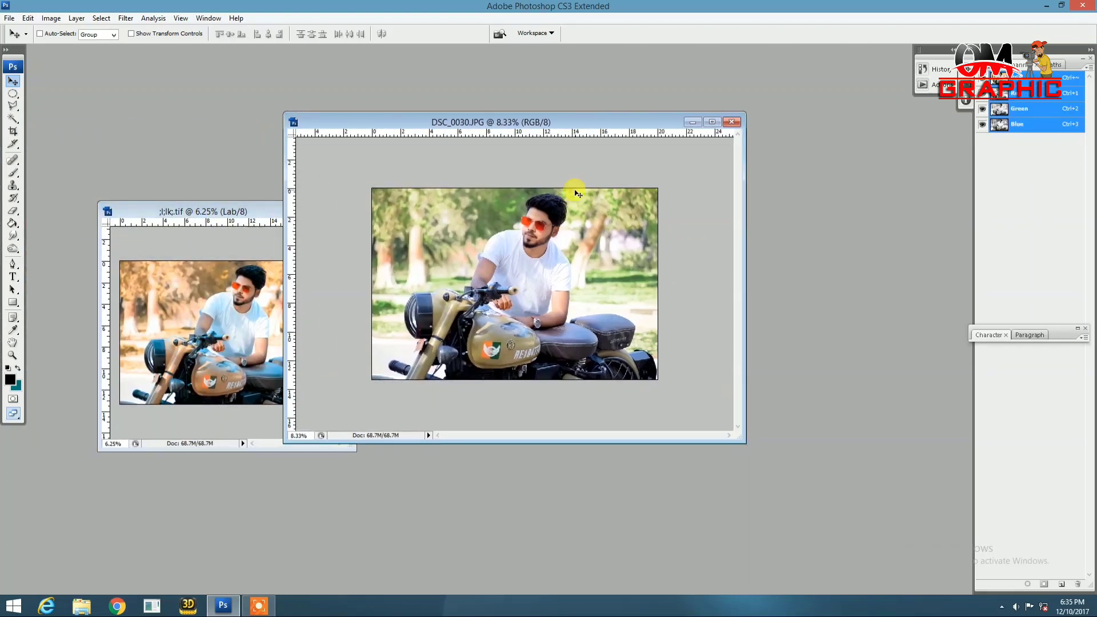
left_click_drag(471, 117, 571, 135)
left_click_drag(208, 213, 137, 152)
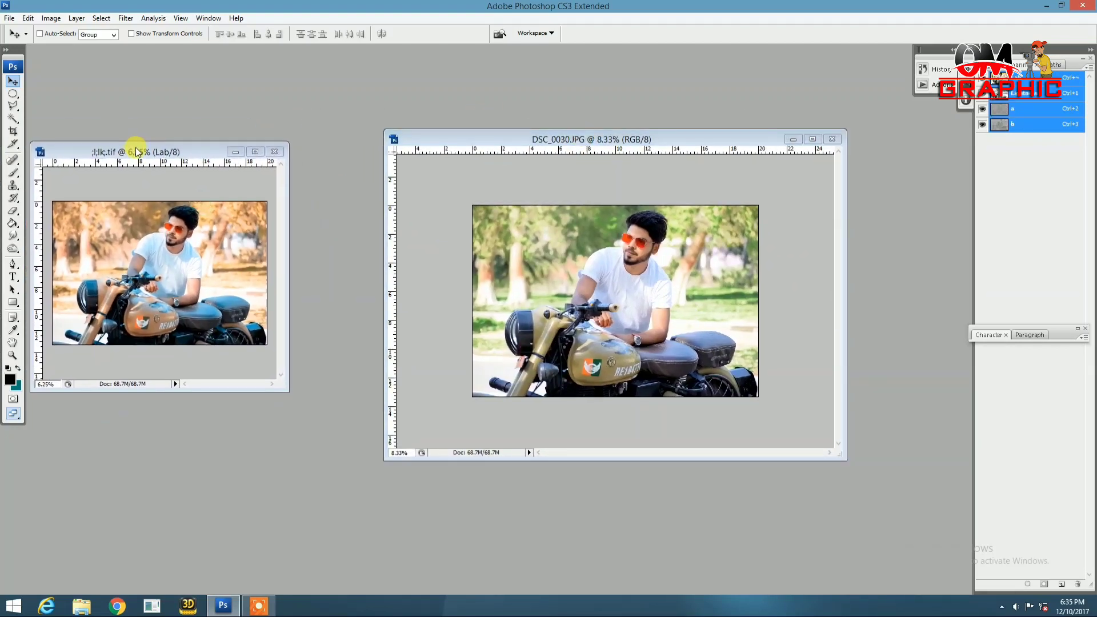
left_click_drag(287, 391, 435, 484)
left_click_drag(296, 154, 301, 135)
- Adjust each photo's zoom so both windows show the images at matching scale
key("ctrl+plus")
left_click(613, 260)
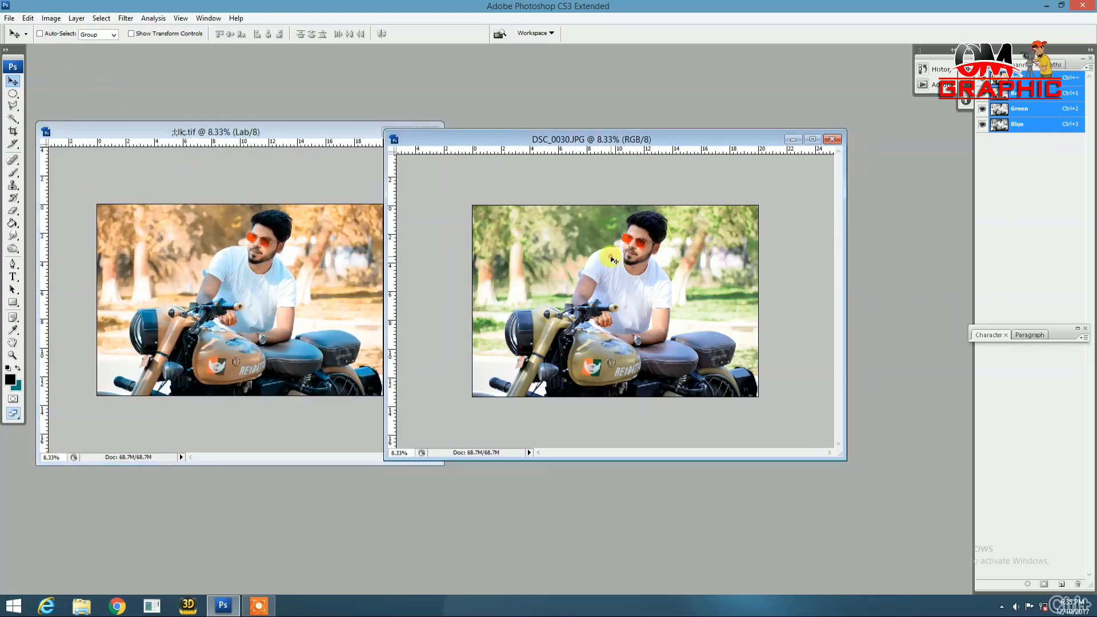
key("ctrl+plus")
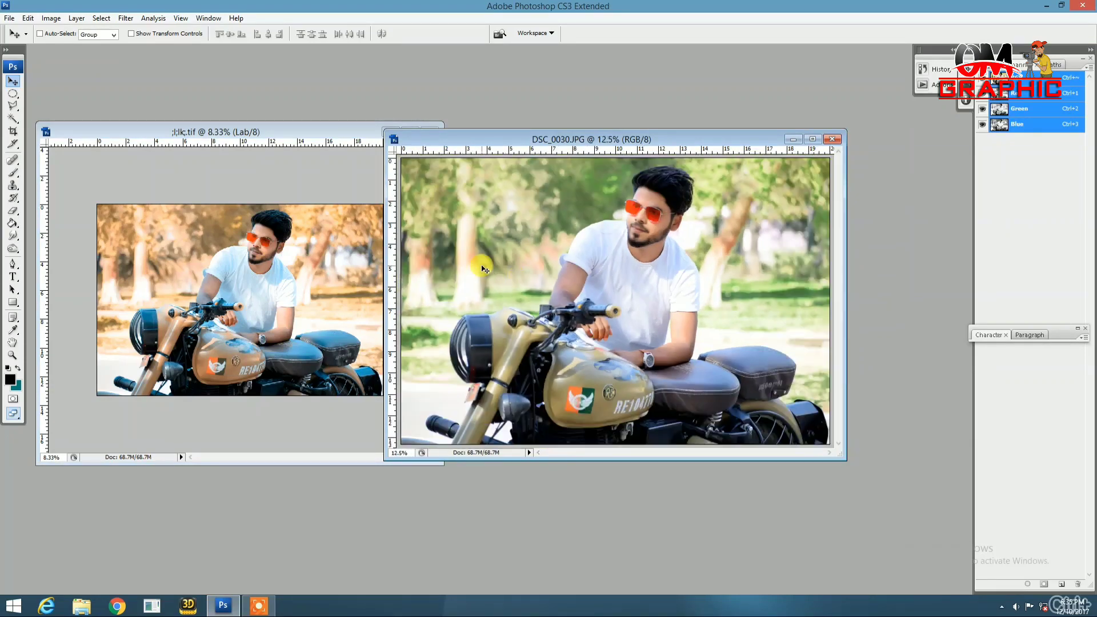
key("ctrl+minus")
left_click(273, 263)
key("ctrl+plus")
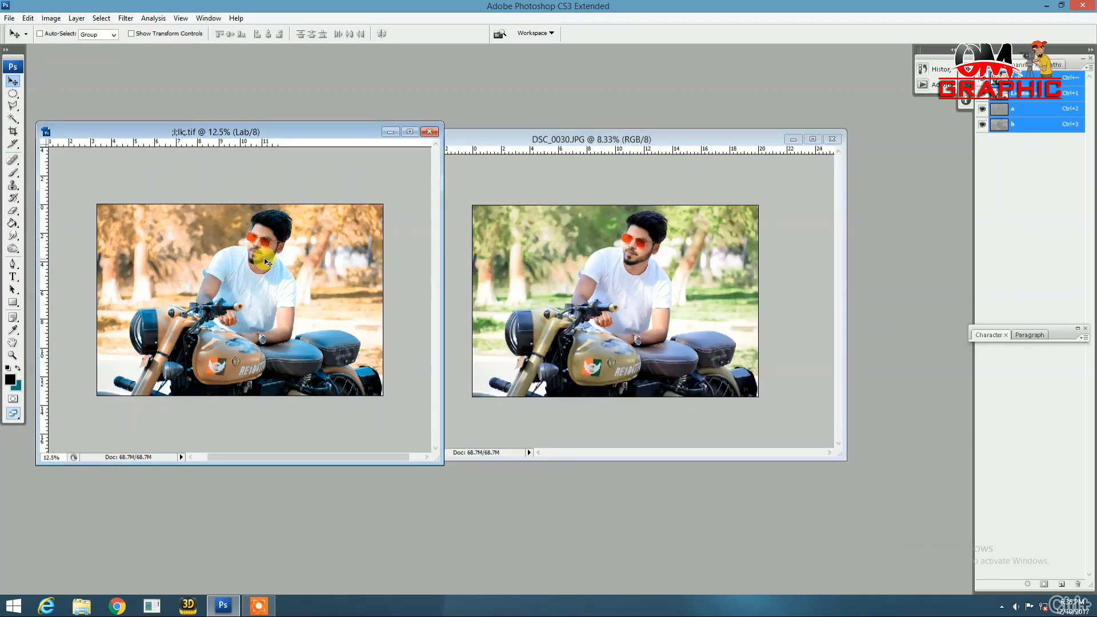
key("ctrl+minus")
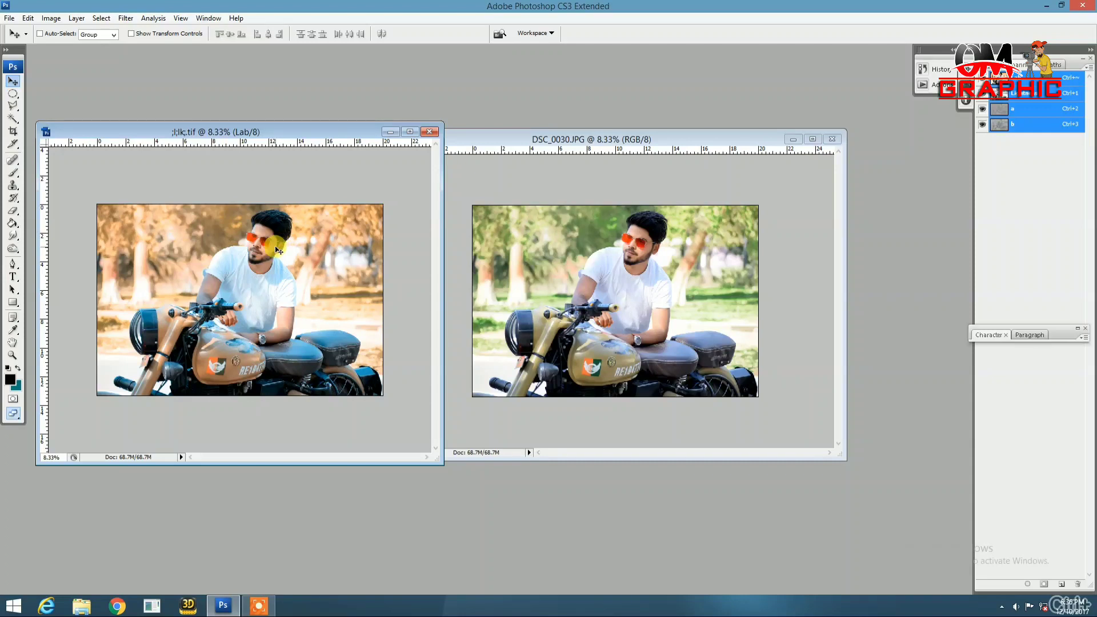